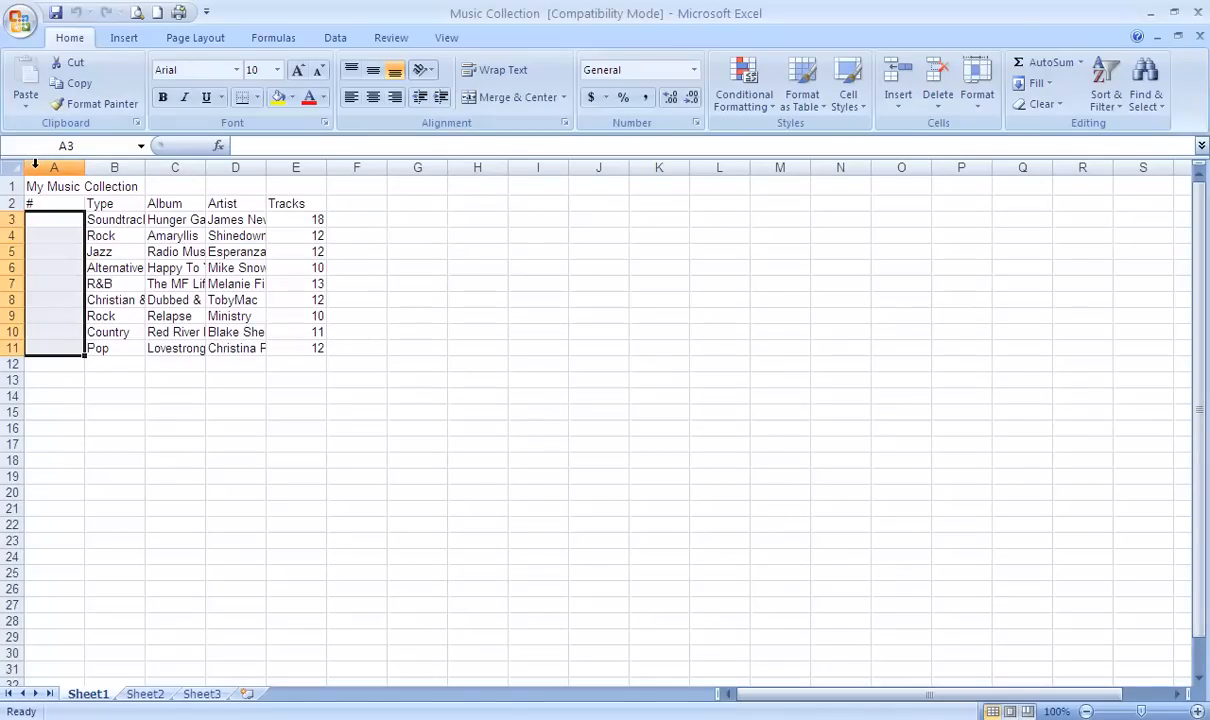
- AutoFit the widths of columns A through F to their contents
{"action": "left_click_drag", "start_coordinate": [70, 185], "coordinate": [238, 184]}
{"action": "left_click_drag", "start_coordinate": [46, 167], "coordinate": [383, 166]}
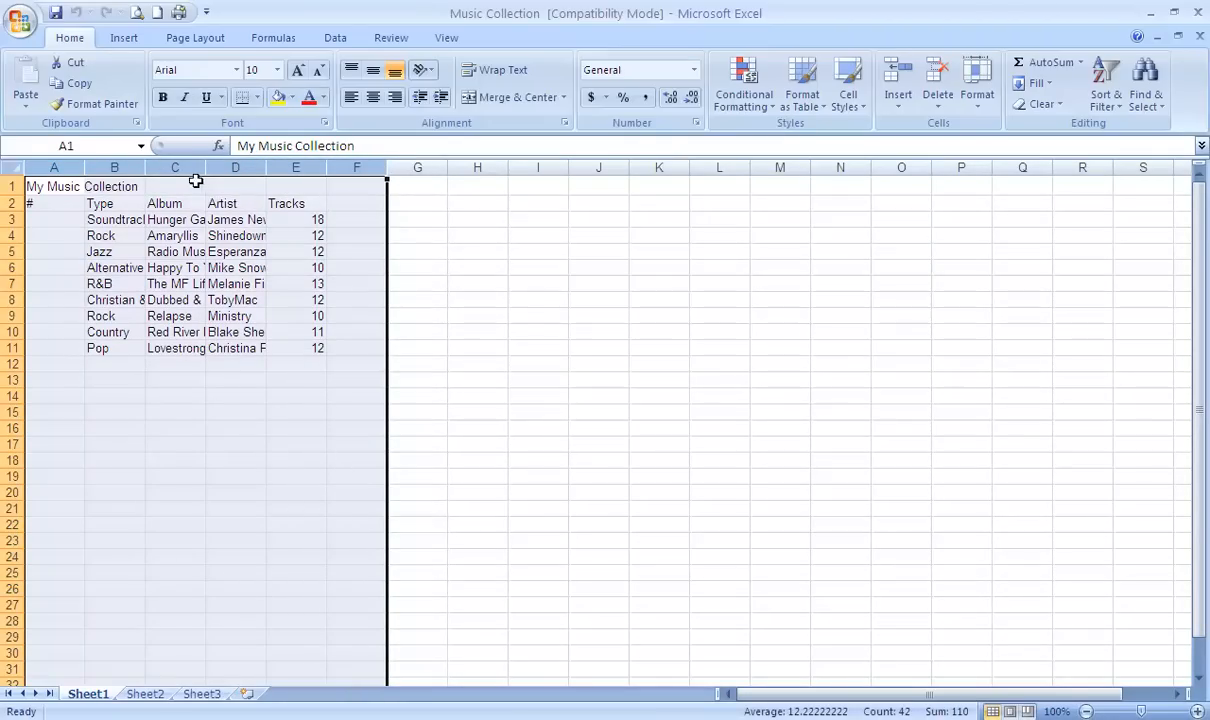
{"action": "double_click", "coordinate": [326, 168]}
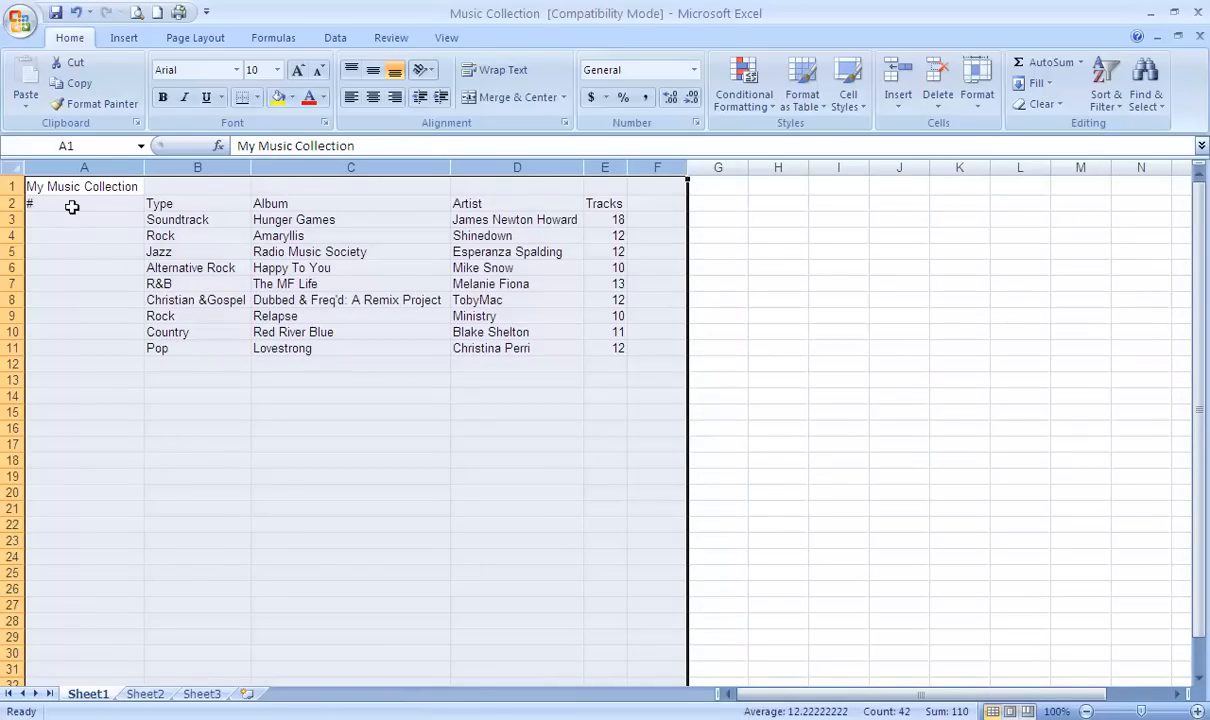
- Merge and center the title across A1:F1 and apply the 60% - Accent4 cell style
{"action": "left_click_drag", "start_coordinate": [60, 184], "coordinate": [30, 184]}
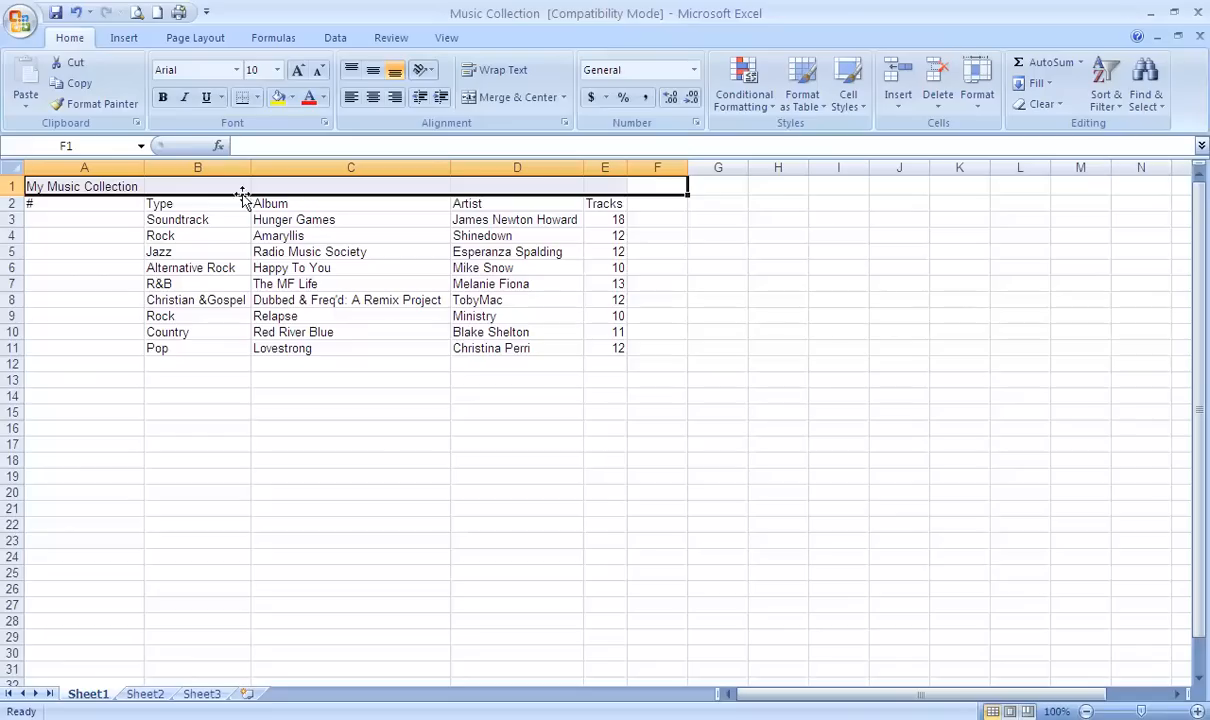
{"action": "left_click", "coordinate": [534, 99]}
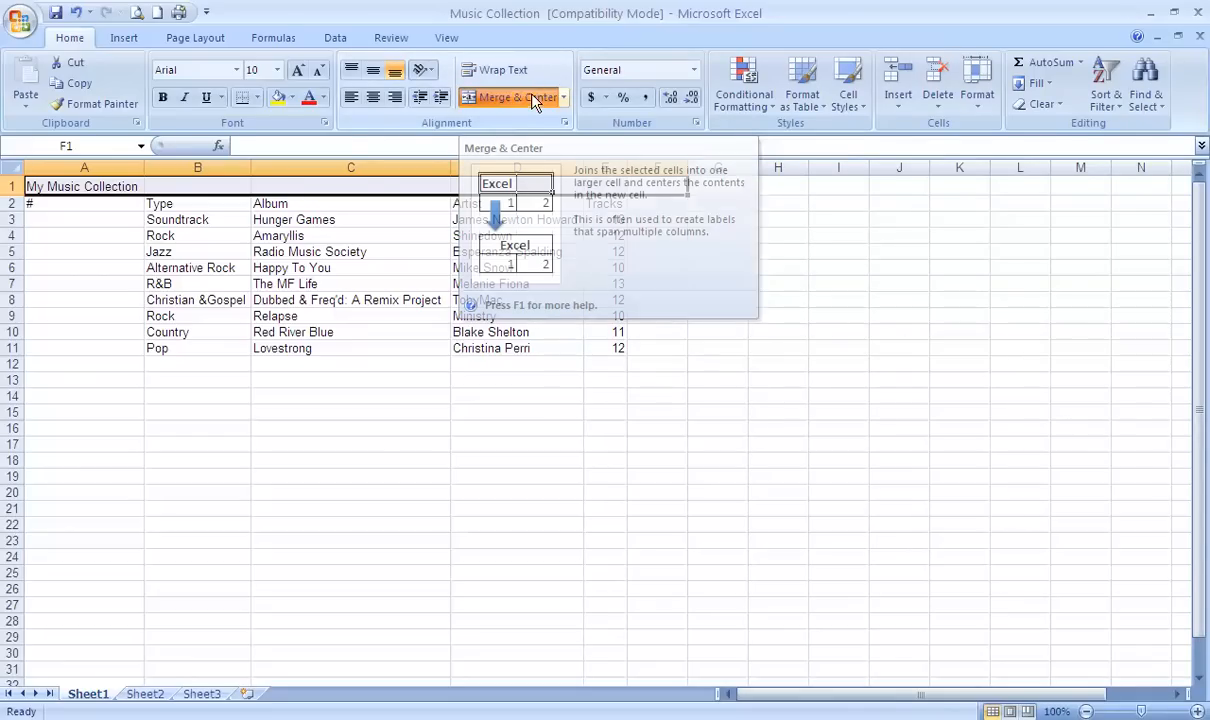
{"action": "left_click", "coordinate": [863, 110]}
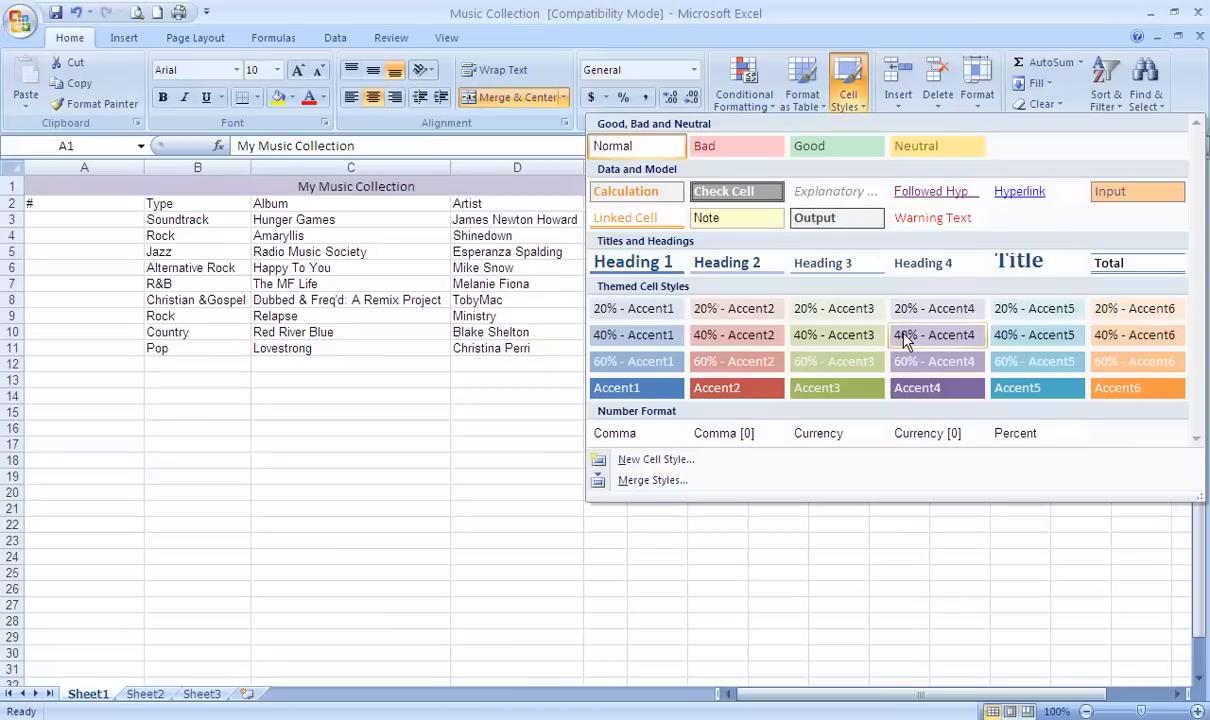
{"action": "left_click", "coordinate": [916, 387]}
- Apply the Title cell style to the merged heading and make row 1 taller to fit the text
{"action": "left_click", "coordinate": [855, 115]}
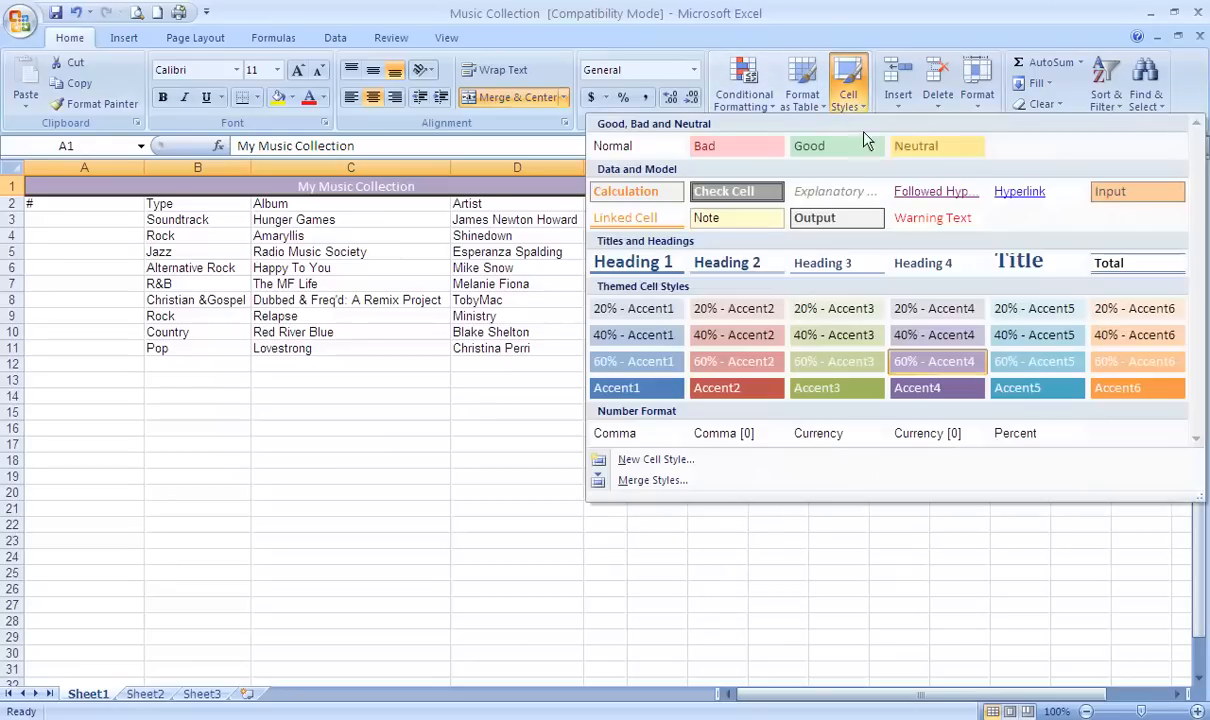
{"action": "left_click", "coordinate": [1018, 262]}
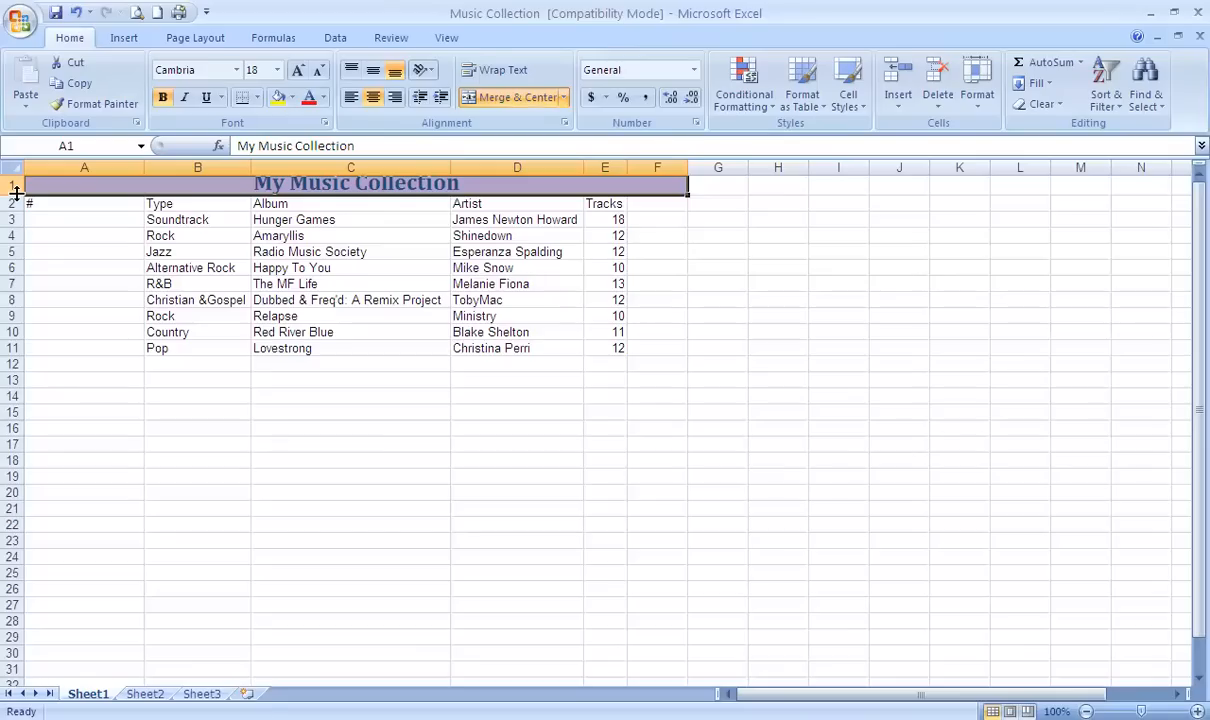
{"action": "left_click_drag", "start_coordinate": [16, 194], "coordinate": [16, 202]}
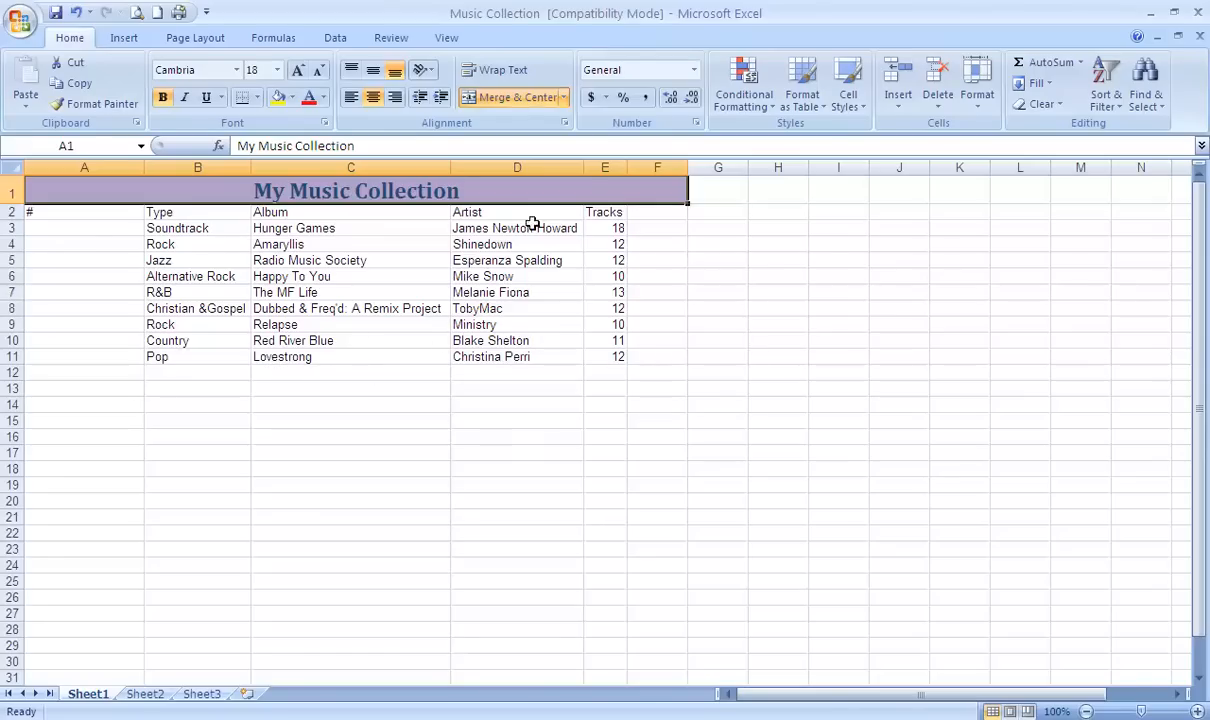
- Format the Tracks column E as Text
{"action": "left_click", "coordinate": [602, 167]}
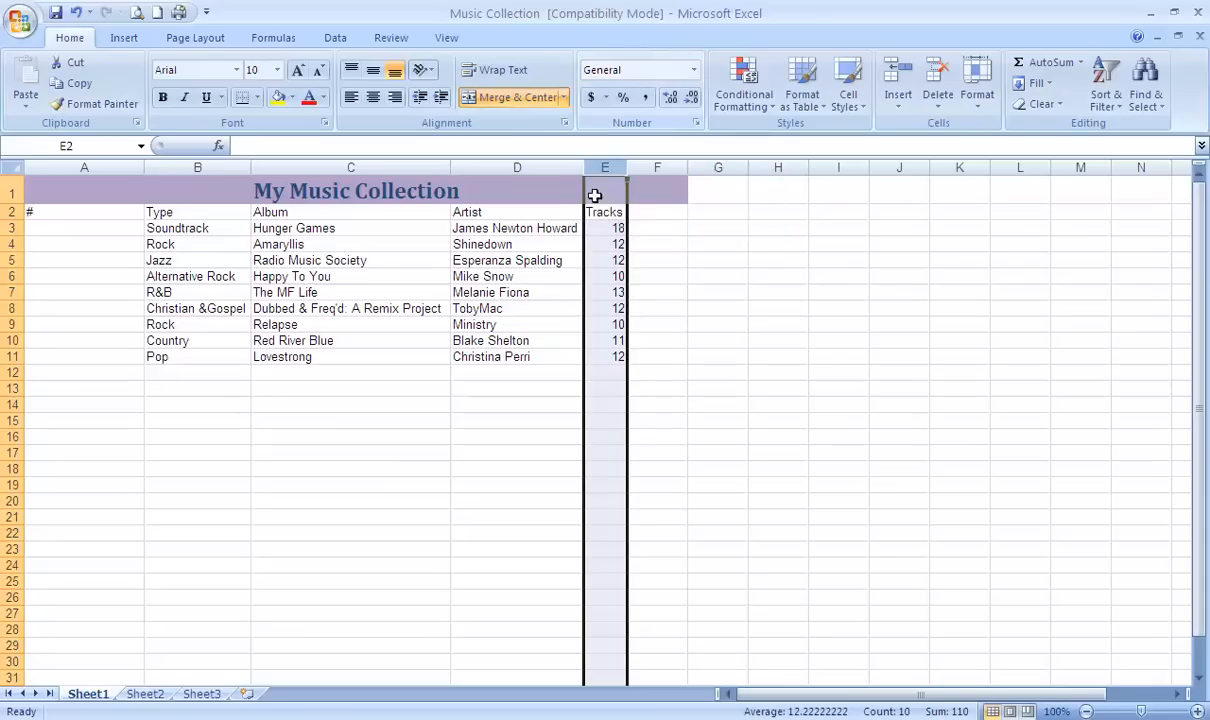
{"action": "left_click", "coordinate": [694, 71]}
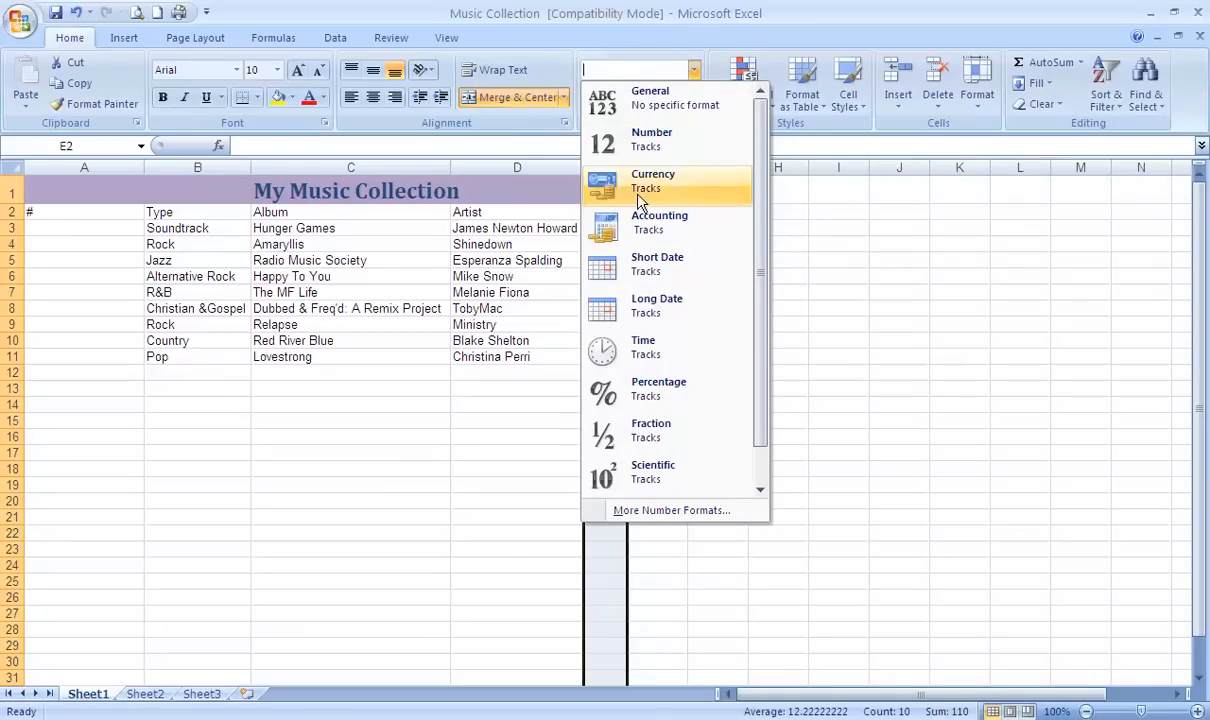
{"action": "scroll", "coordinate": [700, 418], "scroll_direction": "down", "scroll_amount": 1}
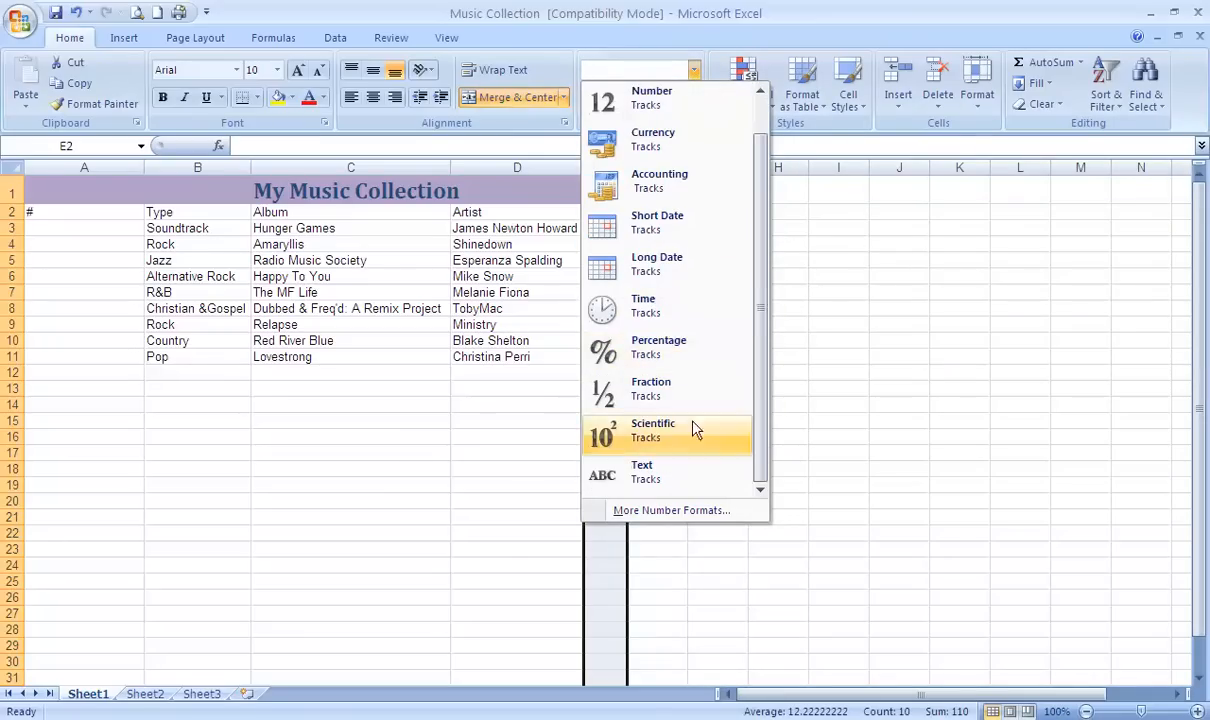
{"action": "left_click", "coordinate": [675, 484]}
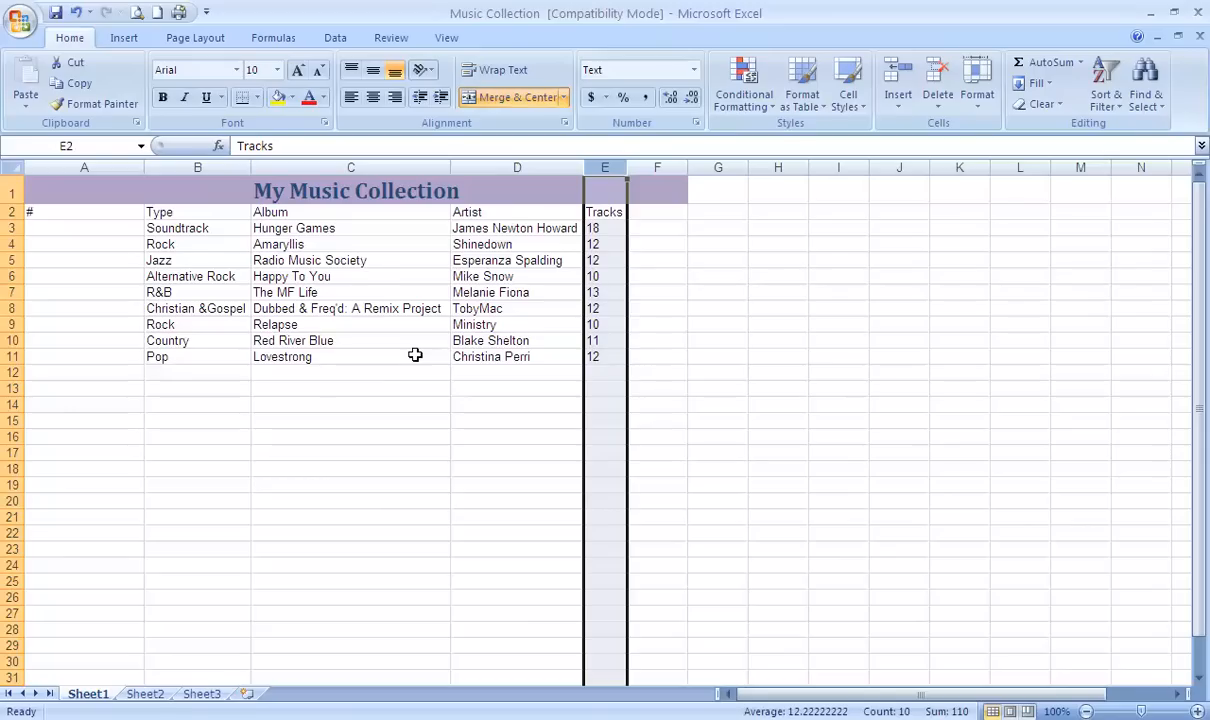
- Make the column headers in A2:E2 bold and centered
{"action": "left_click", "coordinate": [32, 214]}
{"action": "left_click_drag", "start_coordinate": [32, 214], "coordinate": [602, 211]}
{"action": "left_click", "coordinate": [163, 98]}
{"action": "left_click", "coordinate": [372, 98]}
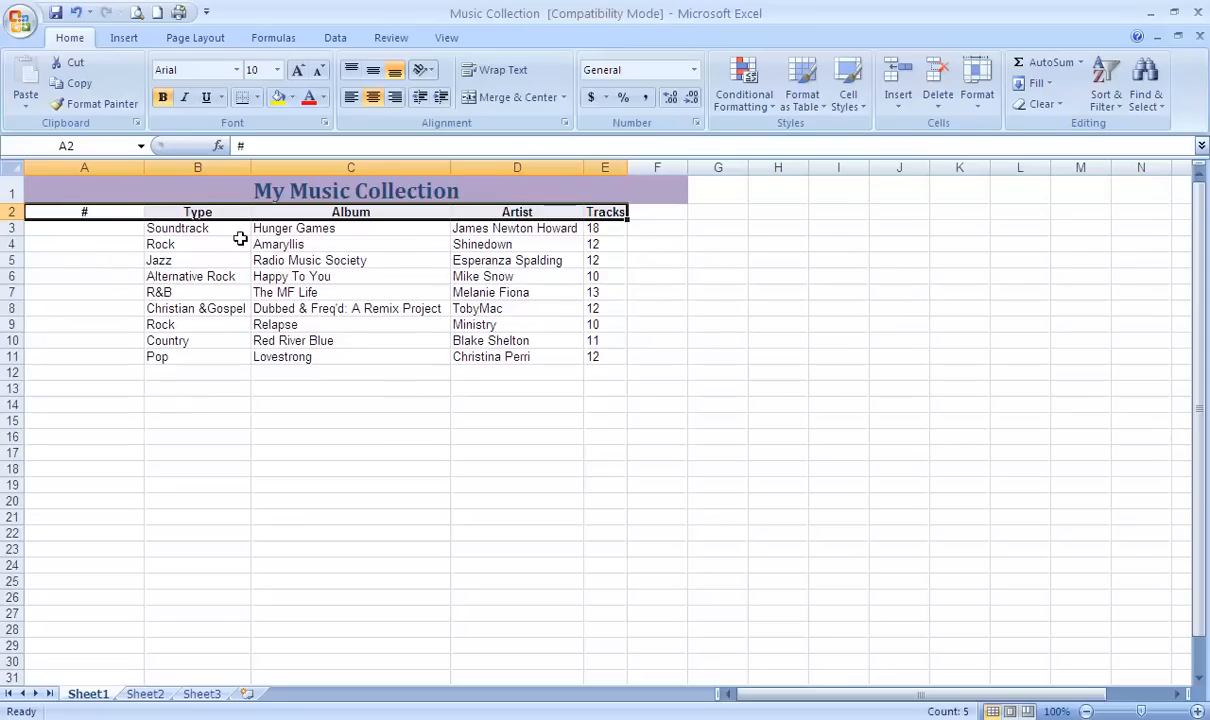
- Add a "Price" column header in cell F2
{"action": "left_click", "coordinate": [652, 211]}
{"action": "type", "text": "Price"}
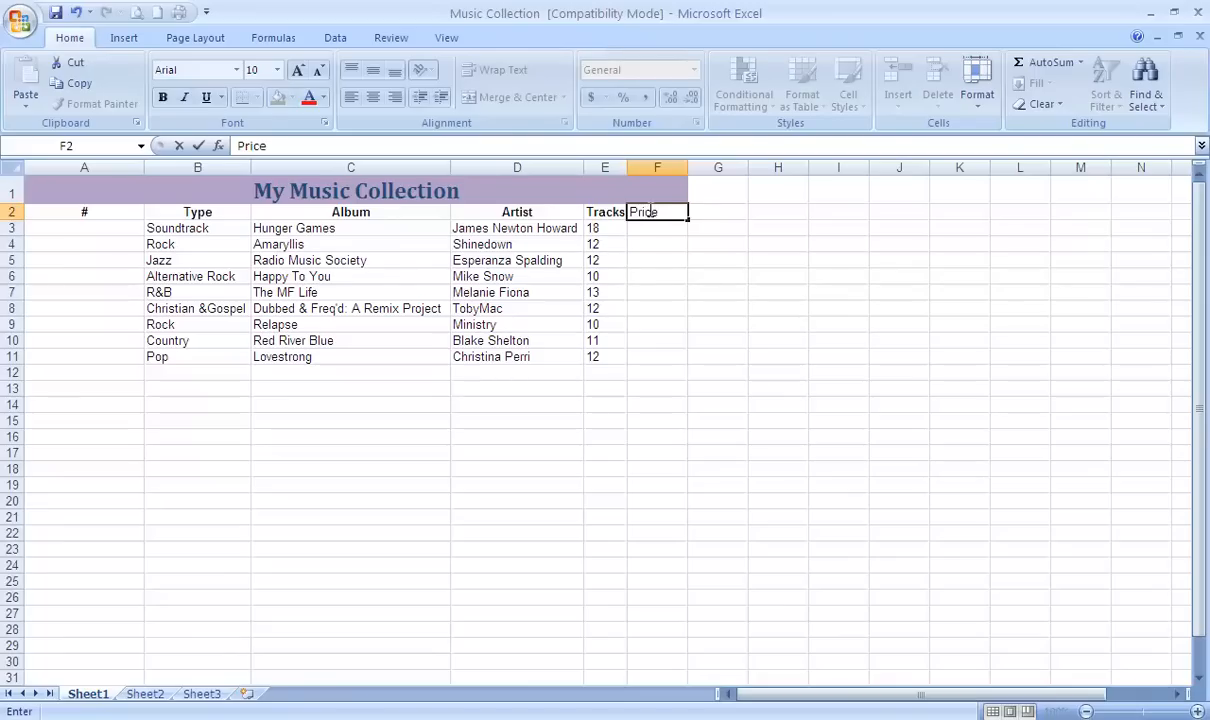
{"action": "key", "text": "Return"}
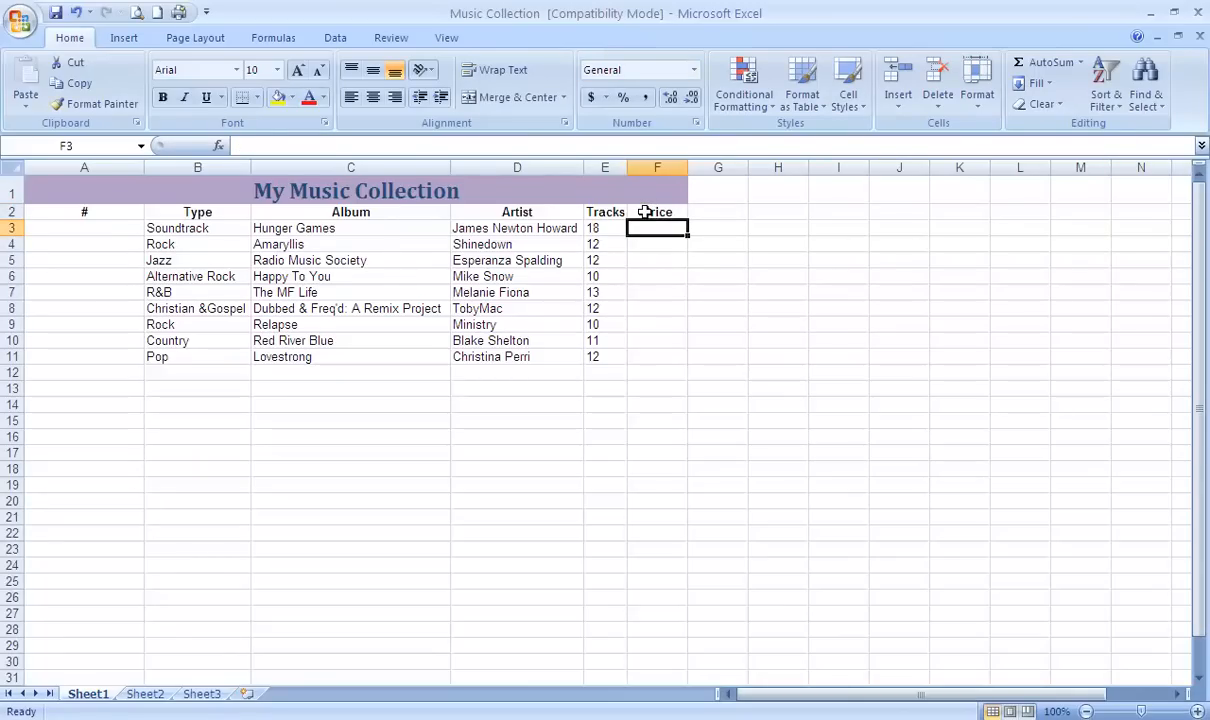
- Copy the Tracks header's formatting to the Price header and underline the title and header rows, A1:F2
{"action": "left_click", "coordinate": [594, 213]}
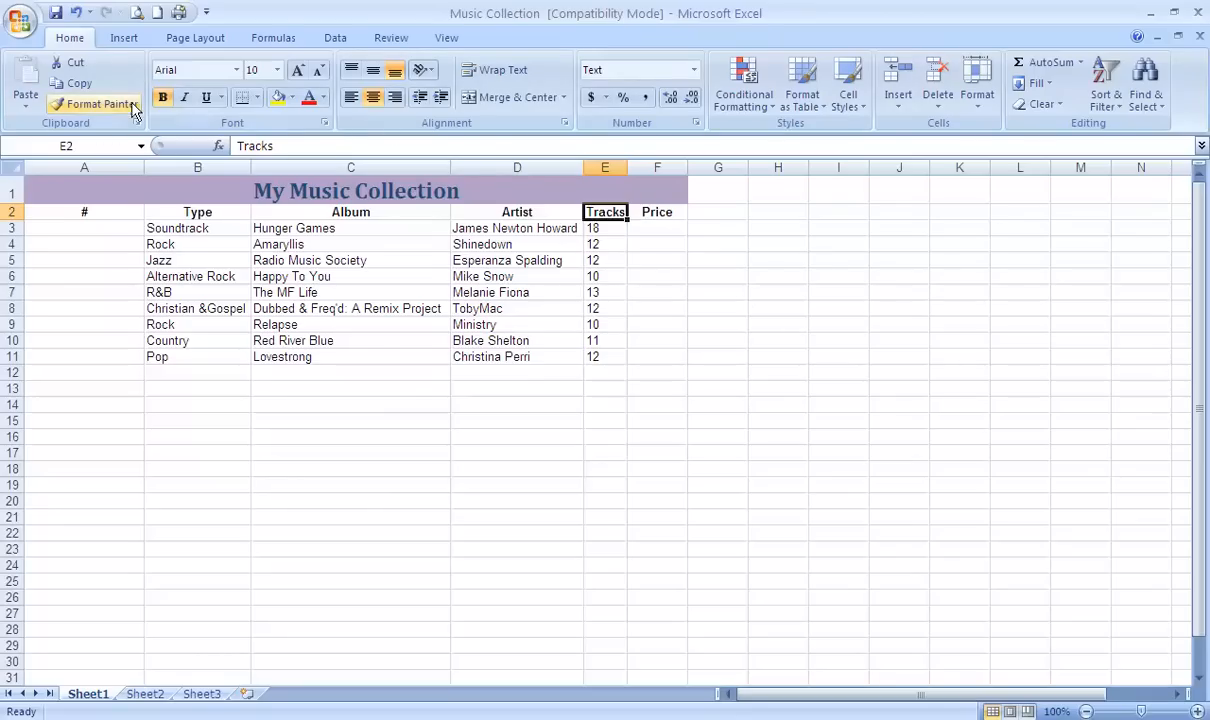
{"action": "left_click", "coordinate": [97, 104]}
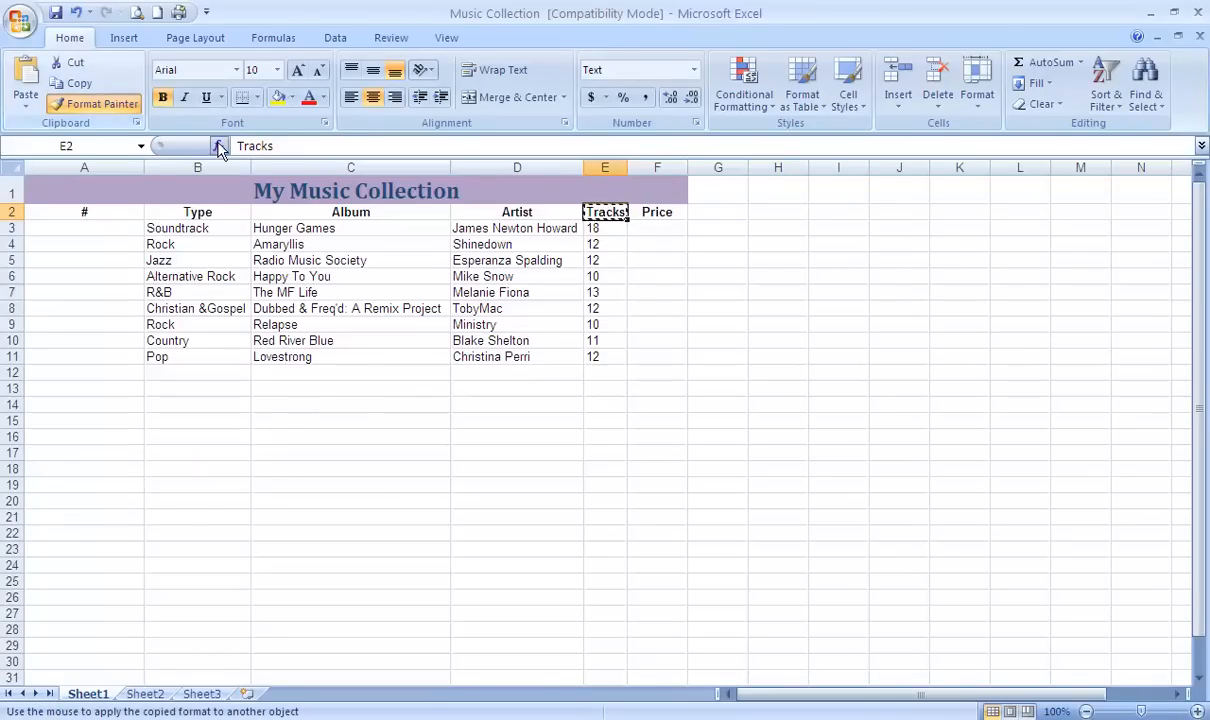
{"action": "left_click", "coordinate": [641, 212]}
{"action": "left_click", "coordinate": [637, 232]}
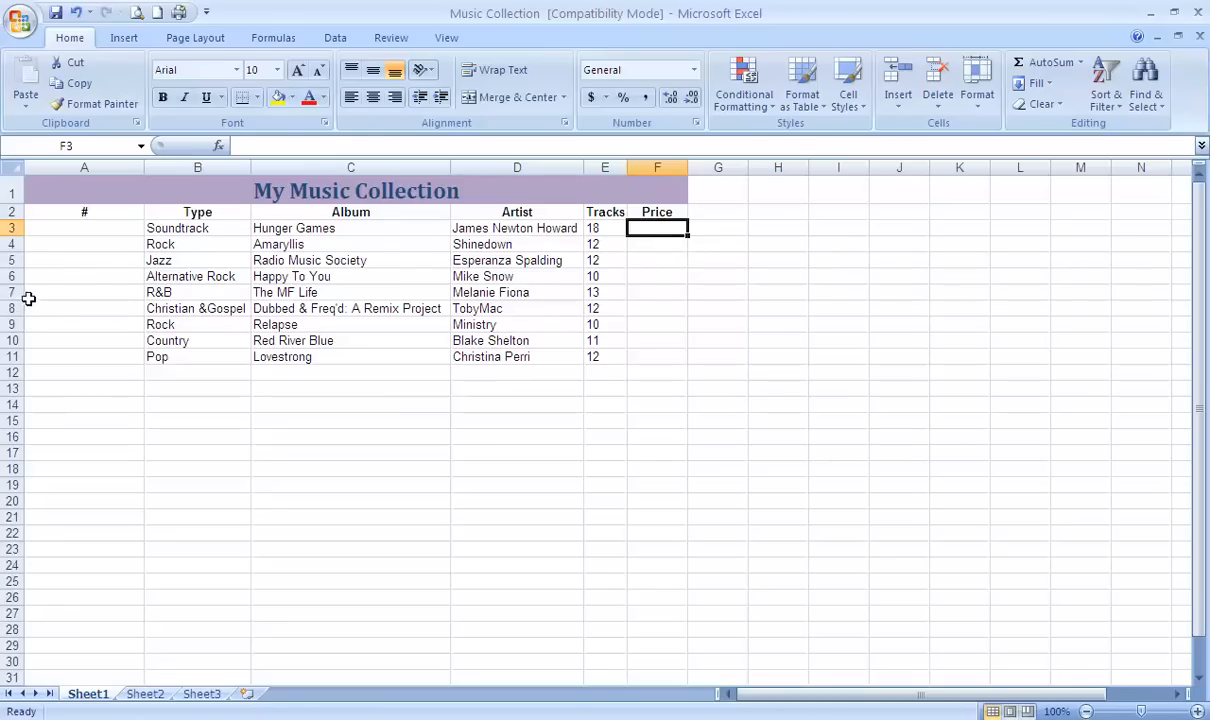
{"action": "left_click_drag", "start_coordinate": [76, 209], "coordinate": [599, 200]}
{"action": "left_click", "coordinate": [208, 100]}
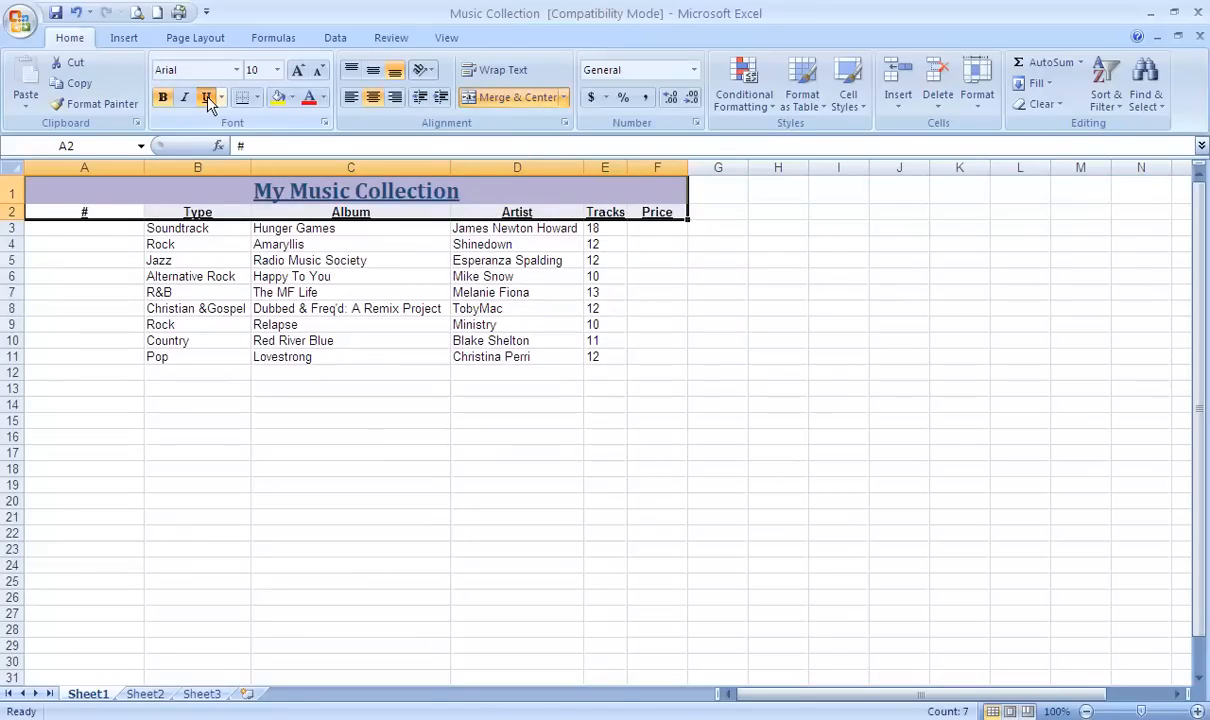
- Fill F3:F11 with the prices 9.49, 8.99, 7.99, 6.99, 7.99, 8.99, 6.99, 11.99 and 7.99
{"action": "left_click", "coordinate": [648, 231]}
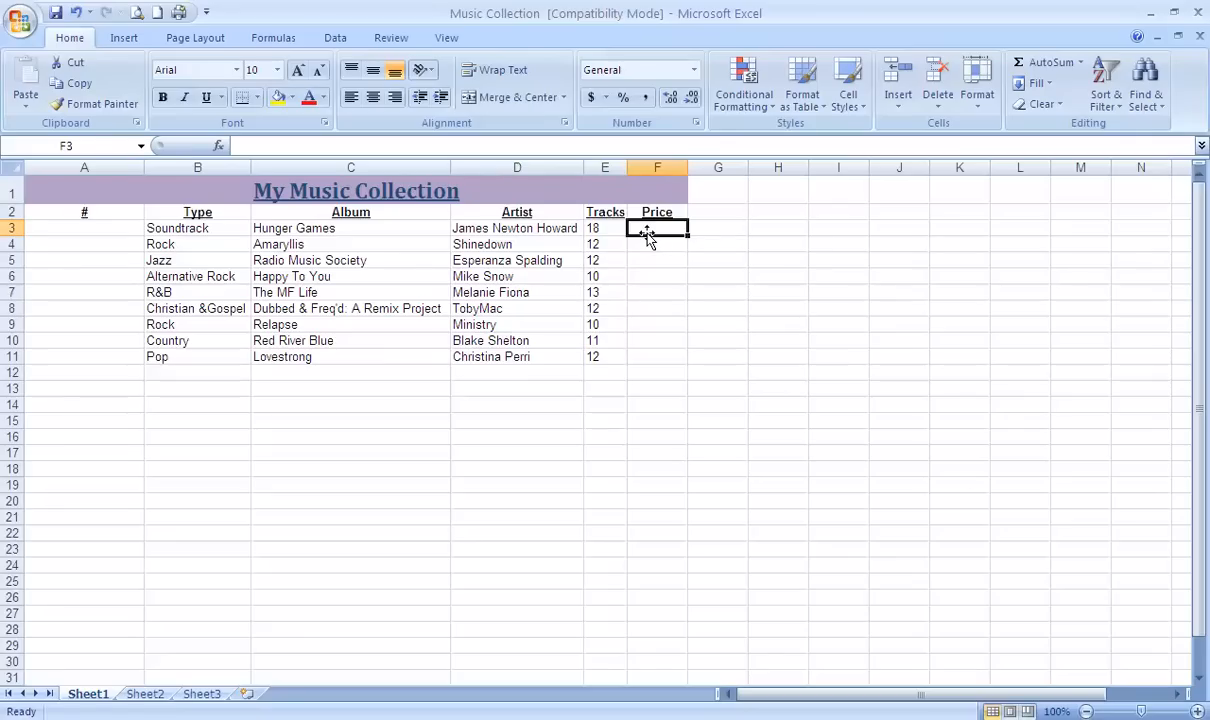
{"action": "type", "text": "9"}
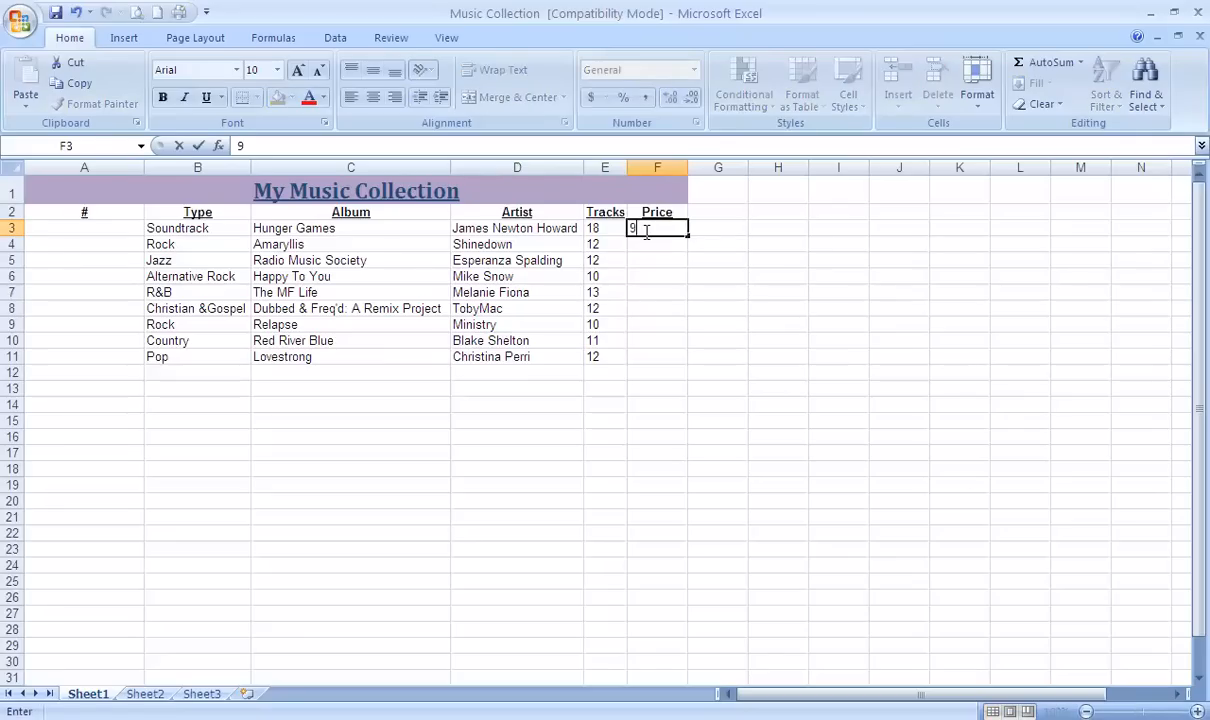
{"action": "type", "text": ".49"}
{"action": "key", "text": "Return"}
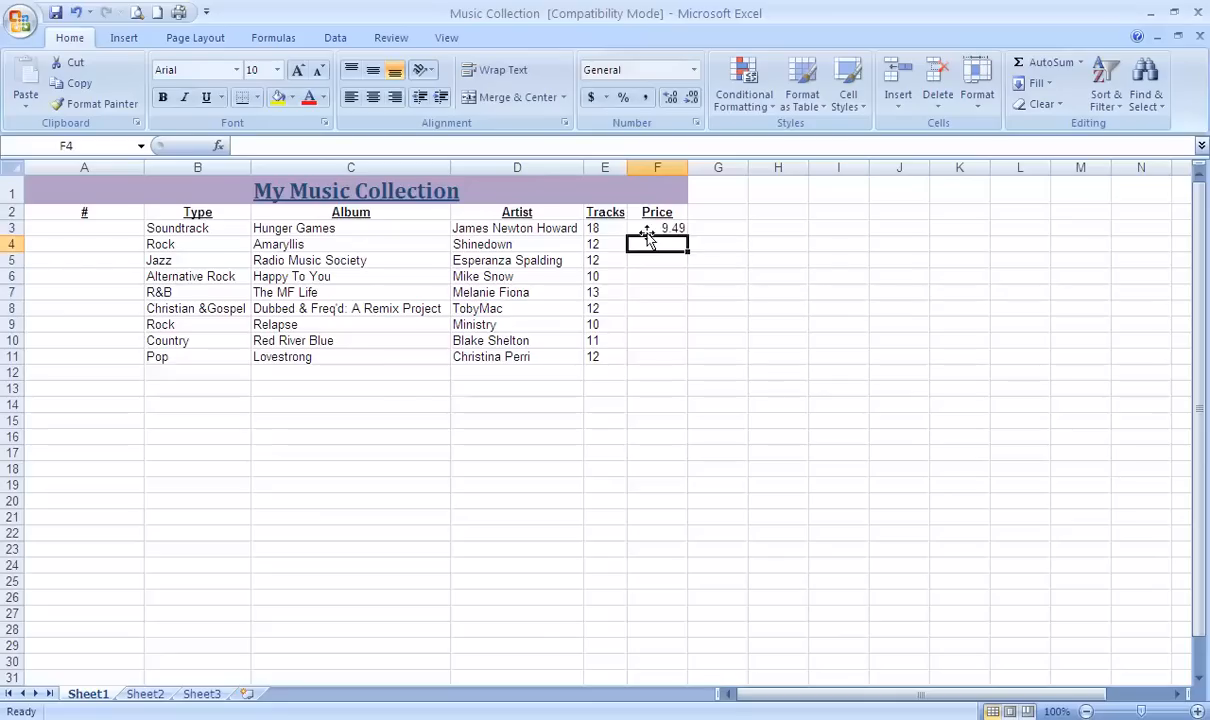
{"action": "type", "text": "8.99"}
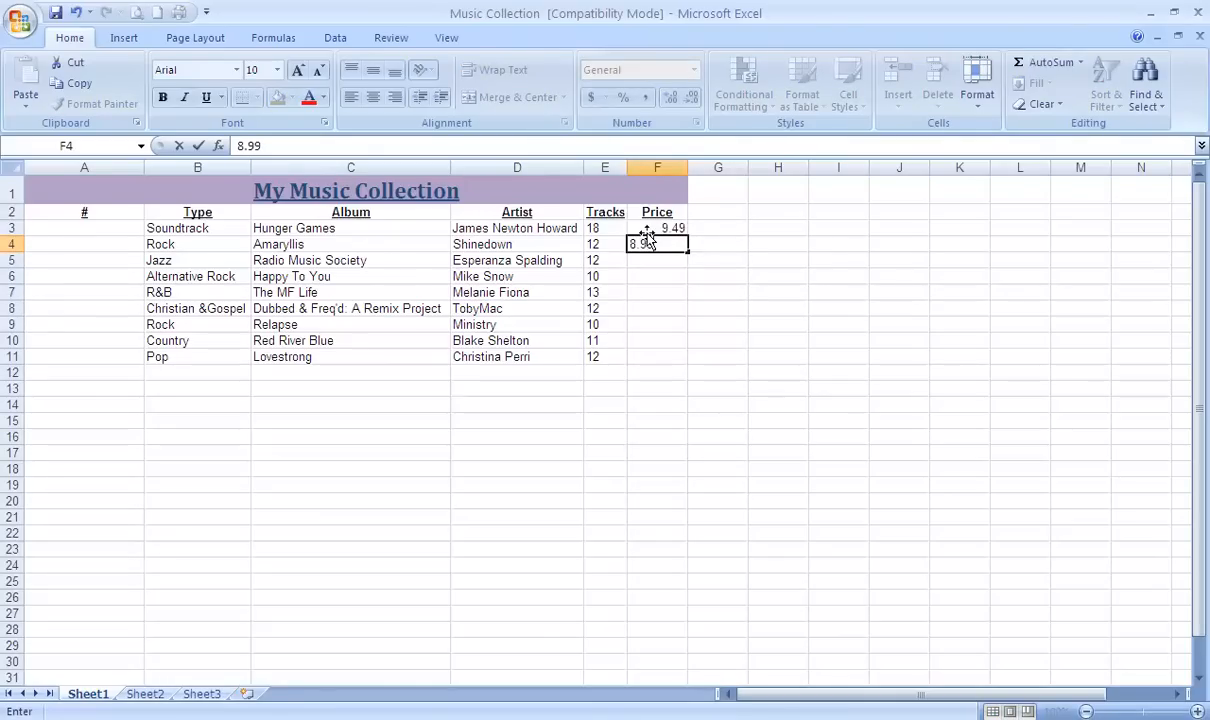
{"action": "key", "text": "Return"}
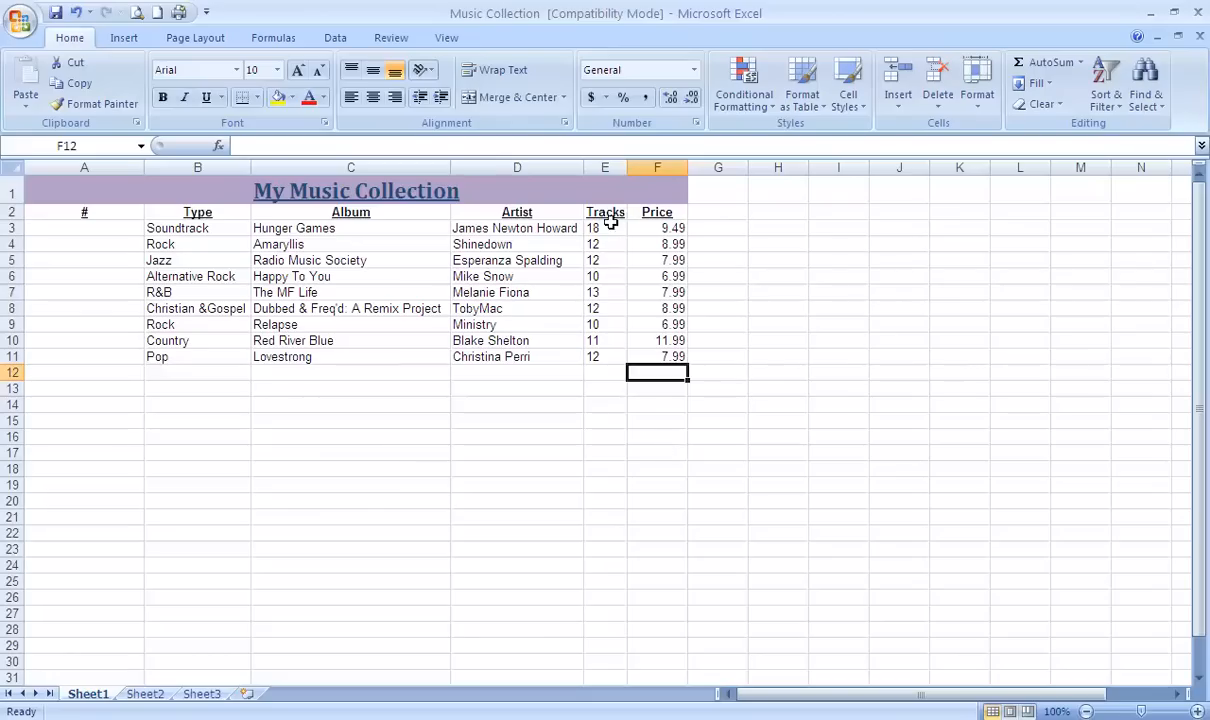
- Apply the dollar Accounting number format to the prices in F3:F11
{"action": "left_click", "coordinate": [662, 228]}
{"action": "left_click_drag", "start_coordinate": [662, 230], "coordinate": [673, 357]}
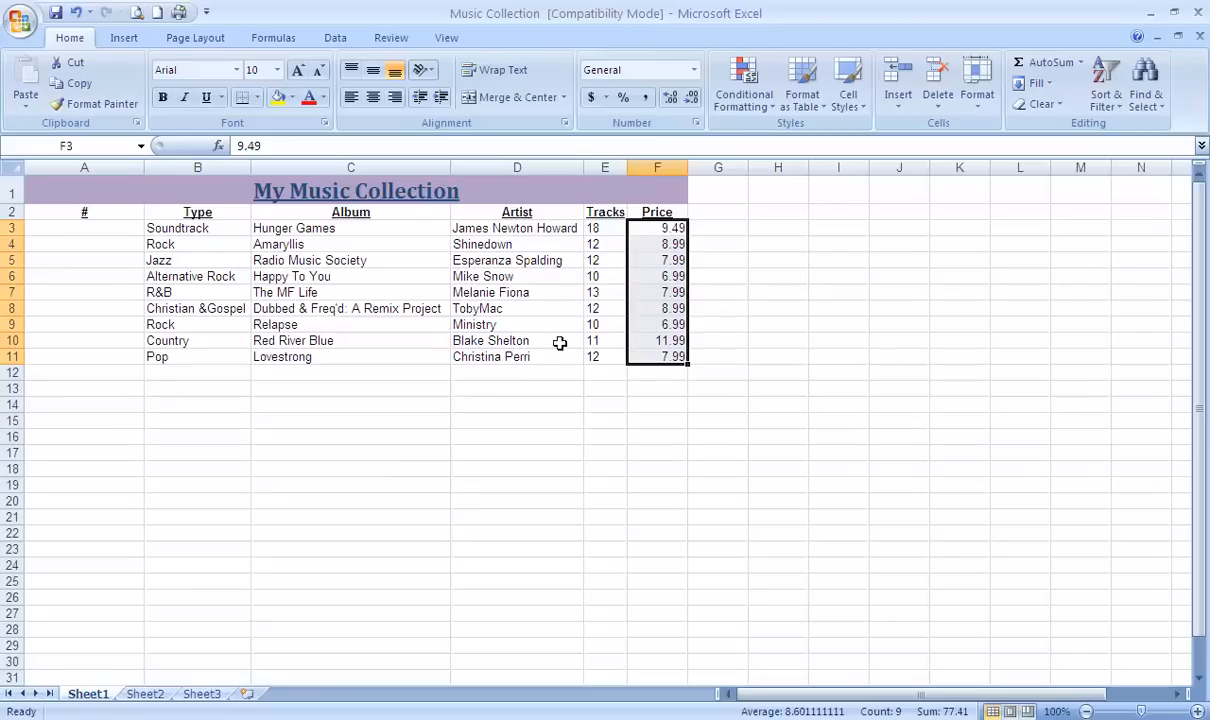
{"action": "left_click", "coordinate": [590, 99]}
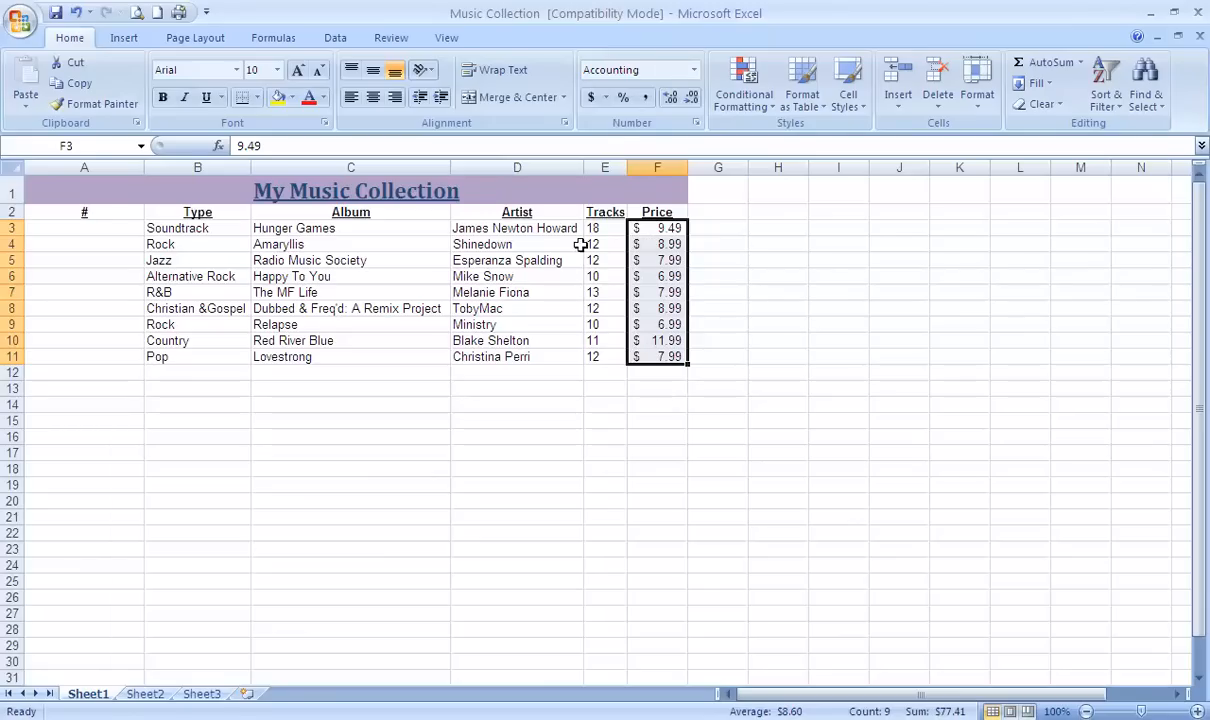
{"action": "left_click", "coordinate": [605, 97]}
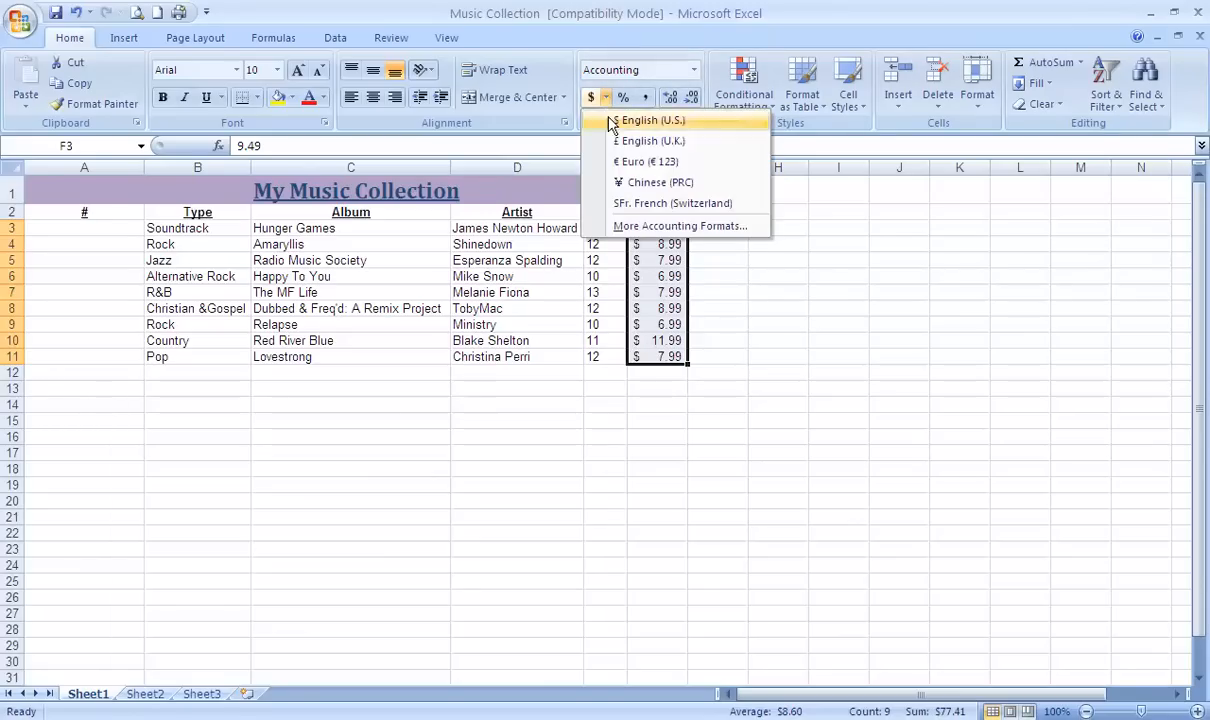
{"action": "left_click", "coordinate": [591, 98]}
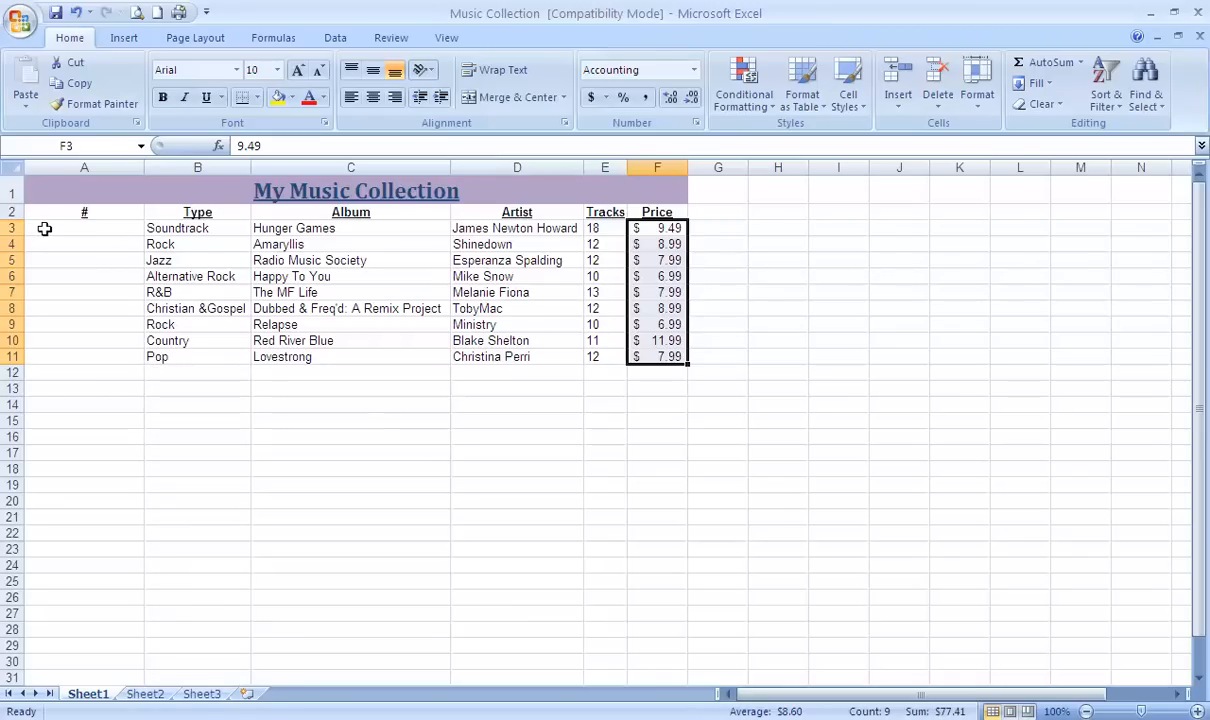
- Apply All Borders to the data range A3:F11
{"action": "left_click", "coordinate": [40, 228]}
{"action": "left_click_drag", "start_coordinate": [121, 234], "coordinate": [651, 368]}
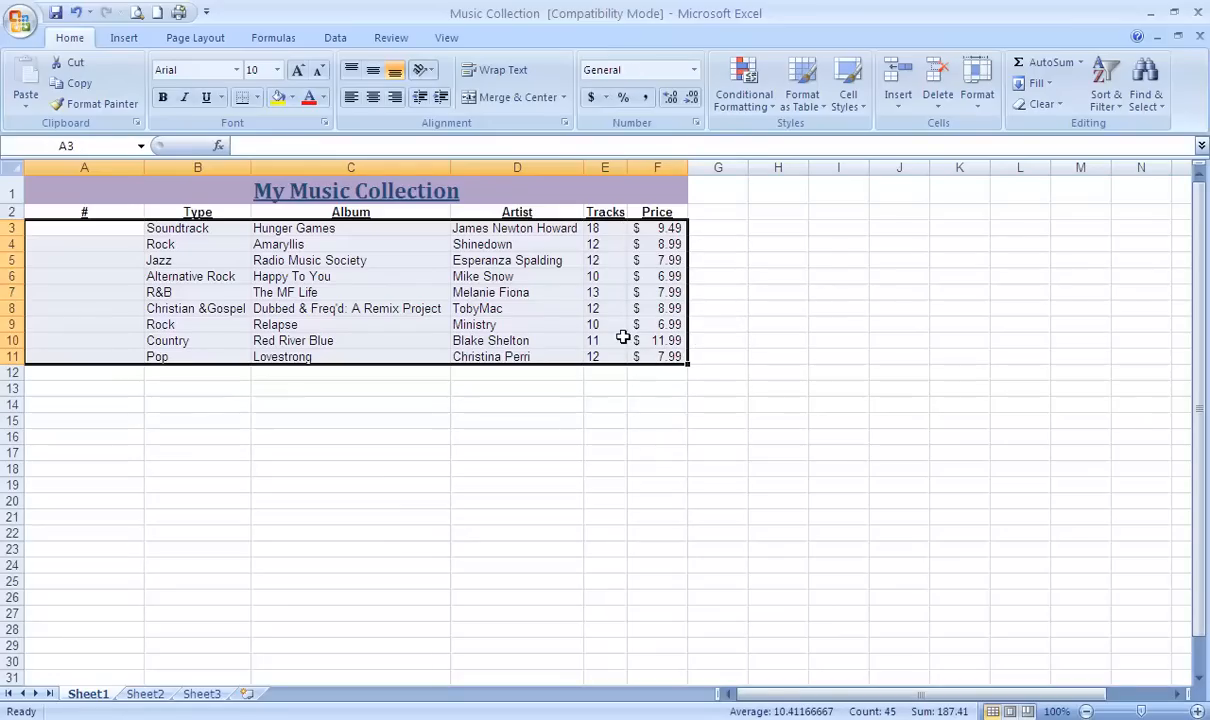
{"action": "left_click", "coordinate": [259, 99]}
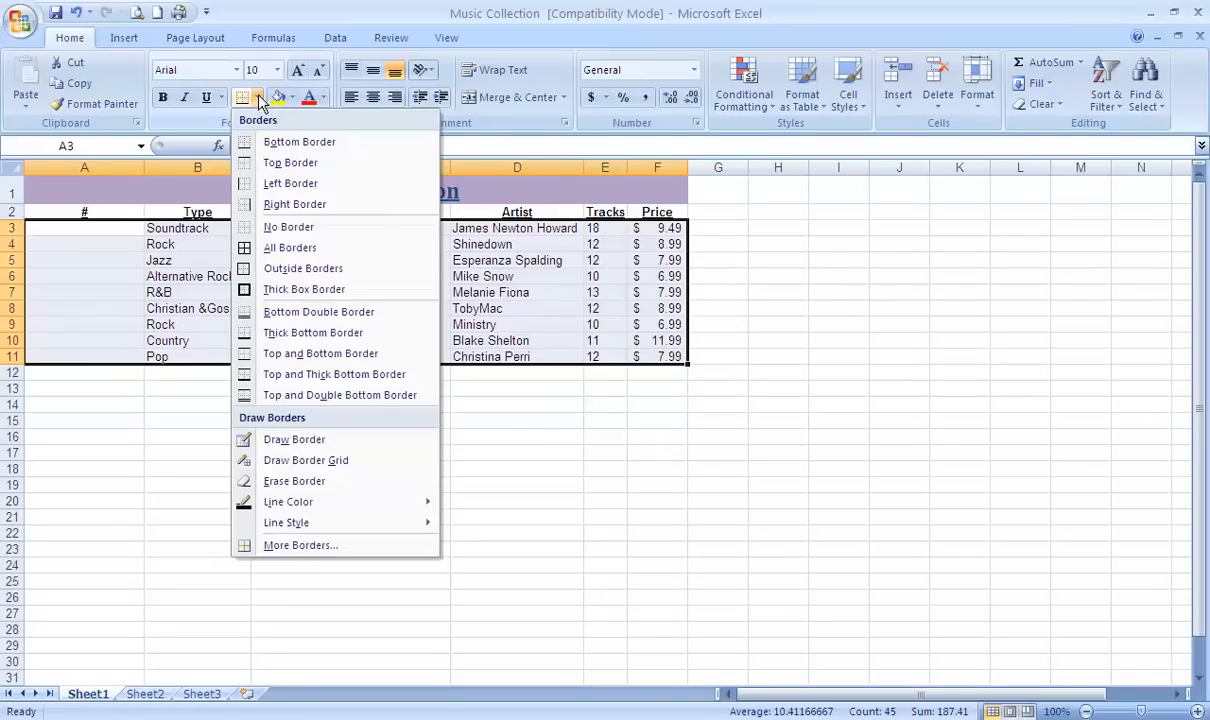
{"action": "left_click", "coordinate": [246, 247]}
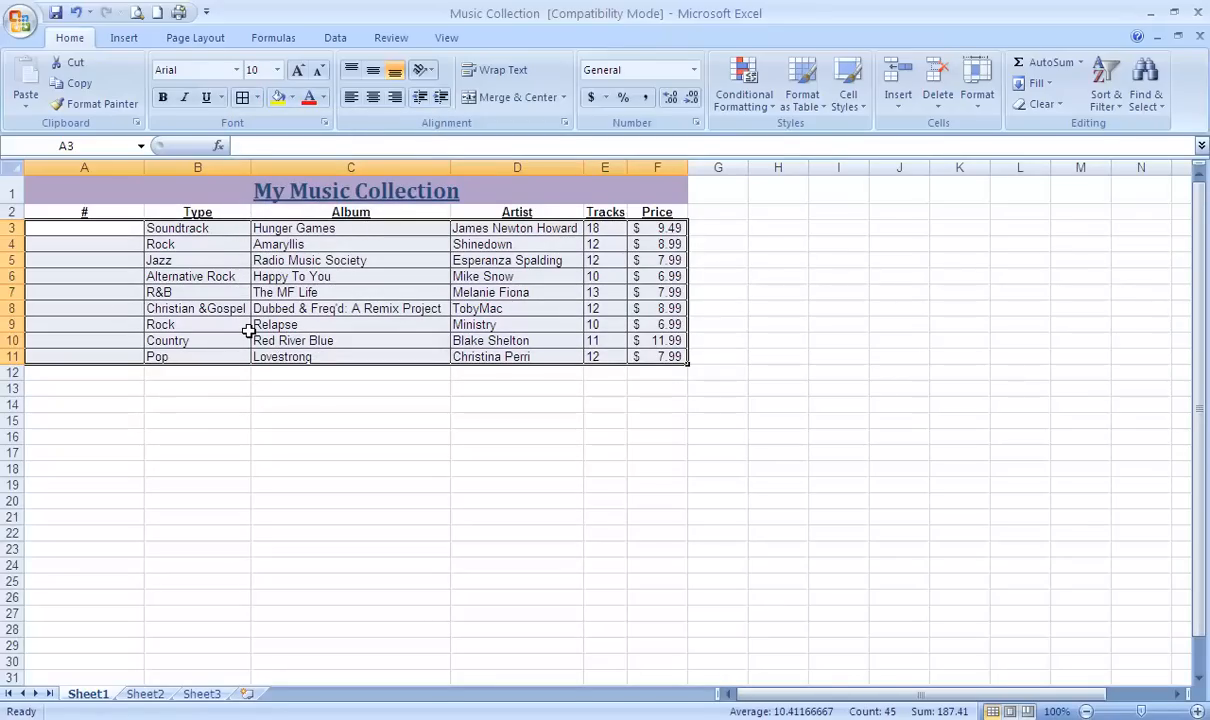
- Enter 1 in A3 and 2 in A4 and center both numbers
{"action": "left_click", "coordinate": [98, 229]}
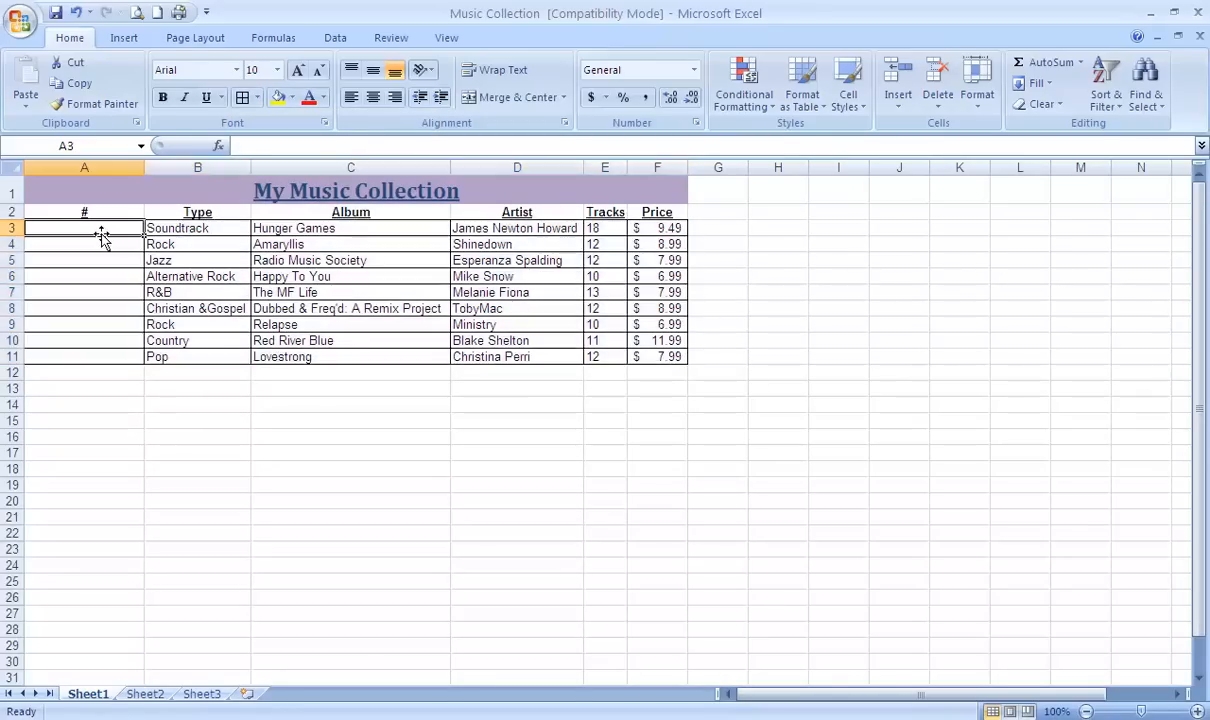
{"action": "type", "text": "1"}
{"action": "key", "text": "Return"}
{"action": "type", "text": "2"}
{"action": "key", "text": "Return"}
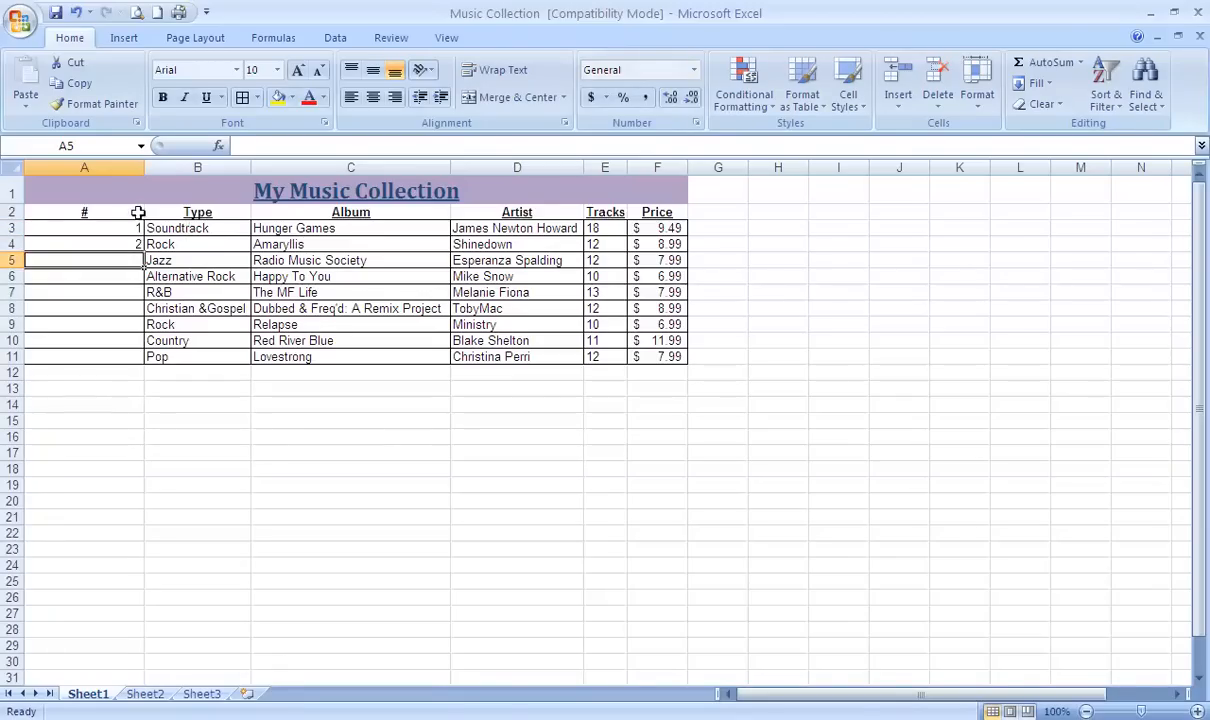
{"action": "left_click_drag", "start_coordinate": [116, 231], "coordinate": [121, 243]}
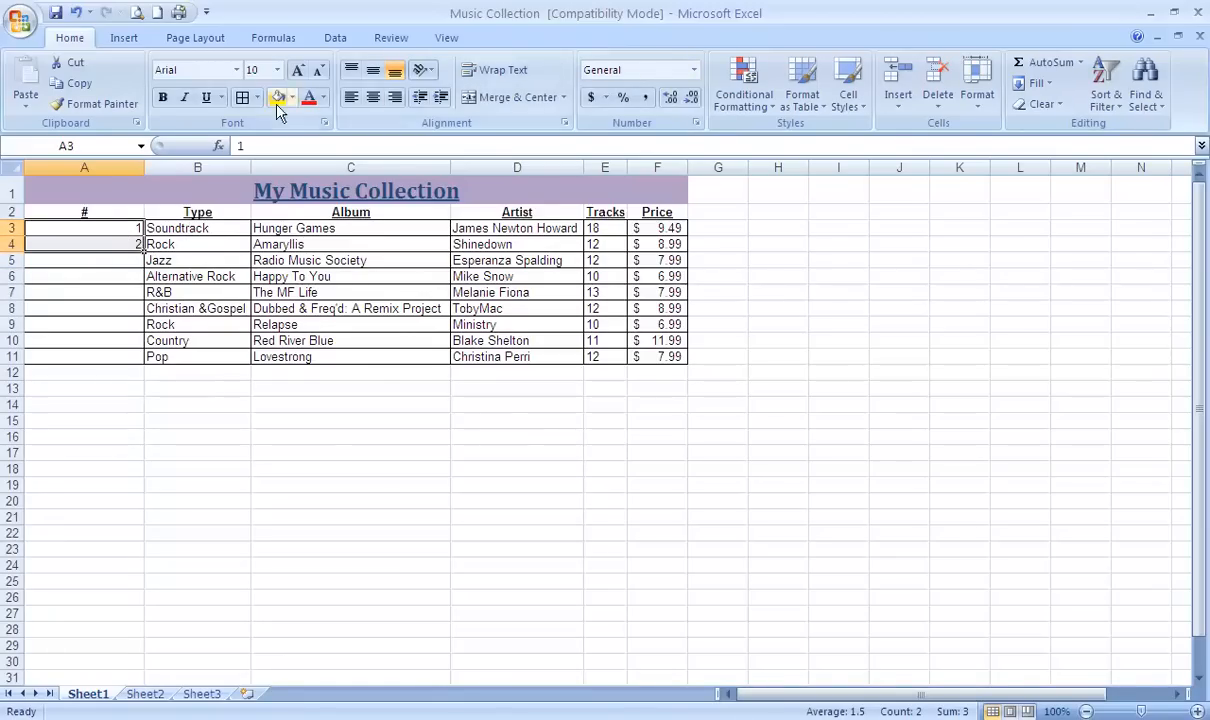
{"action": "left_click", "coordinate": [372, 97]}
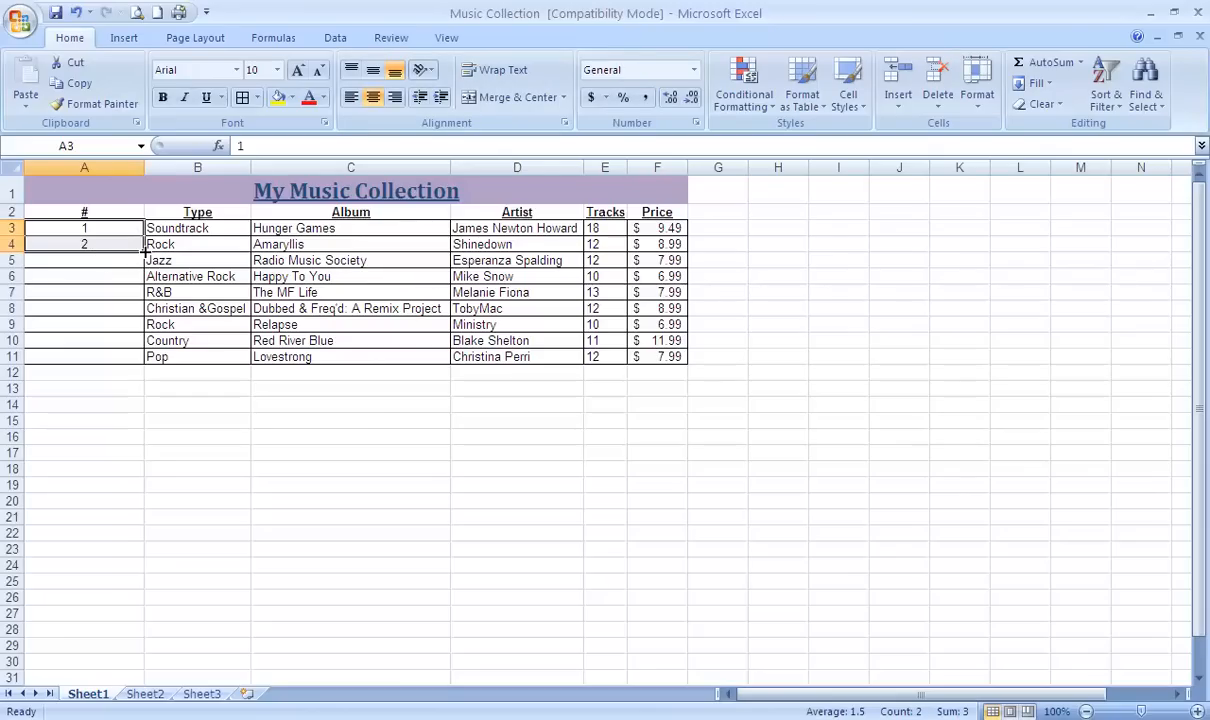
- Extend the number series from A3:A4 down to A11 to number every album row
{"action": "left_click_drag", "start_coordinate": [145, 252], "coordinate": [146, 358]}
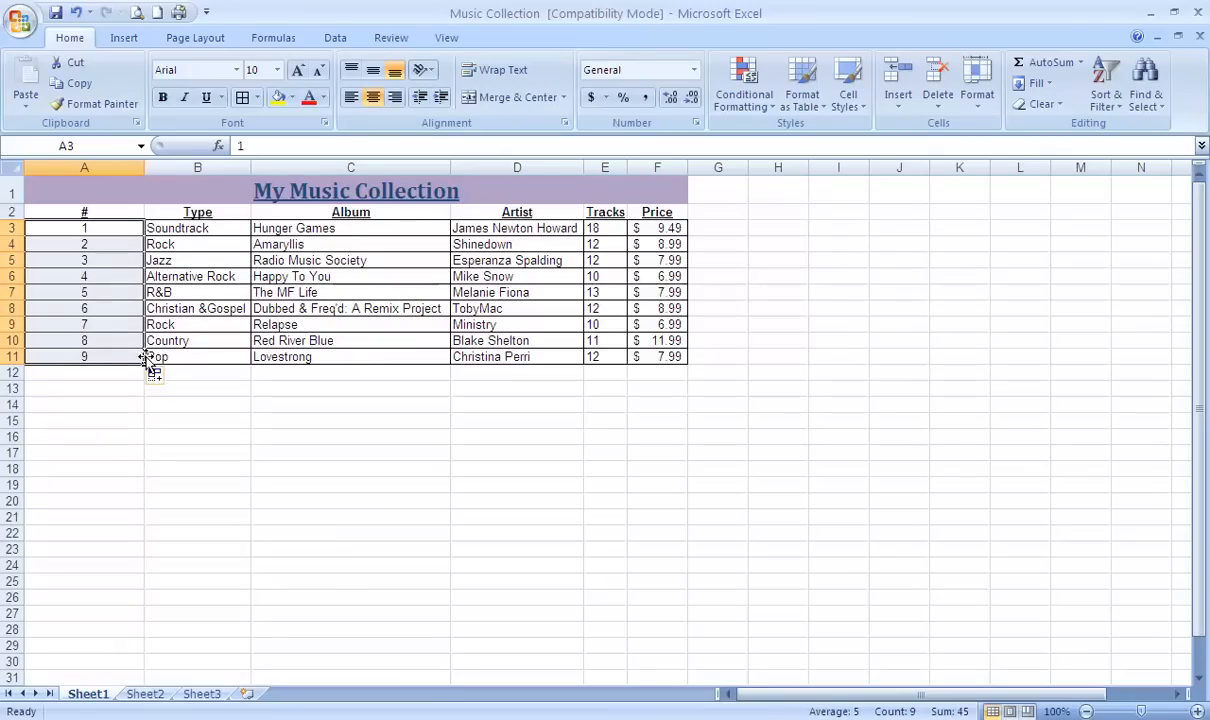
{"action": "left_click", "coordinate": [54, 372]}
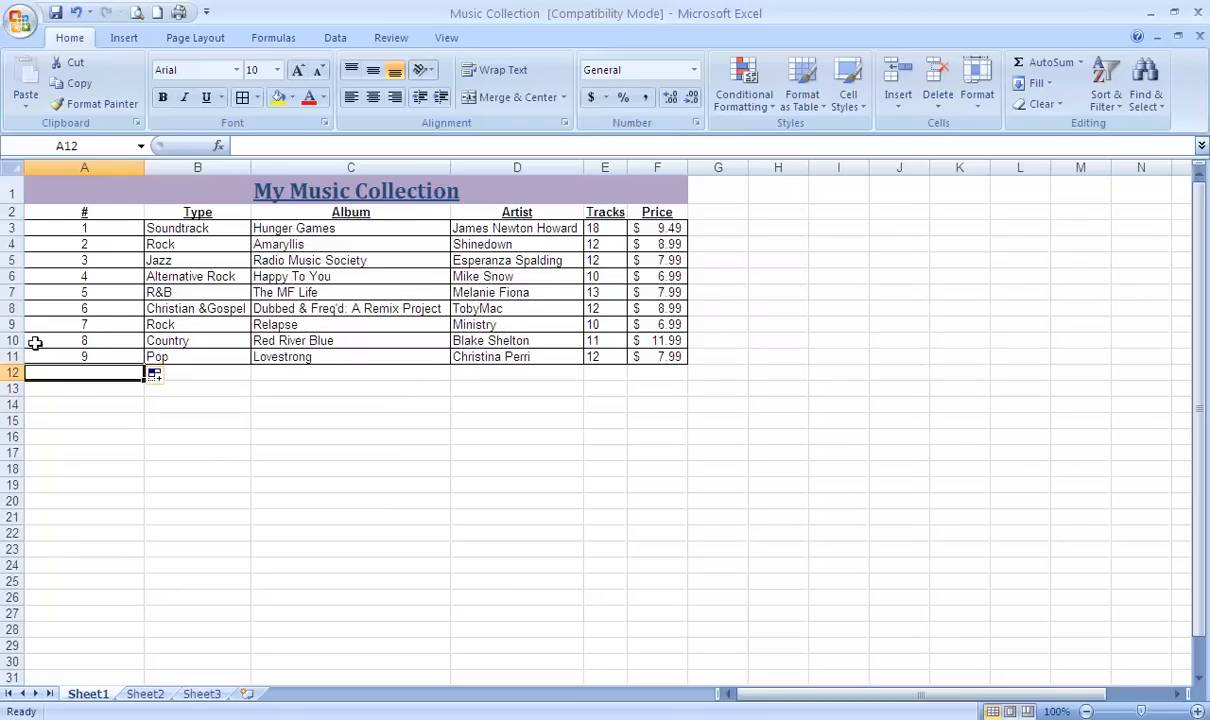
- Set the price of the album Red River Blue in F10 to 7.99
{"action": "left_click", "coordinate": [343, 341]}
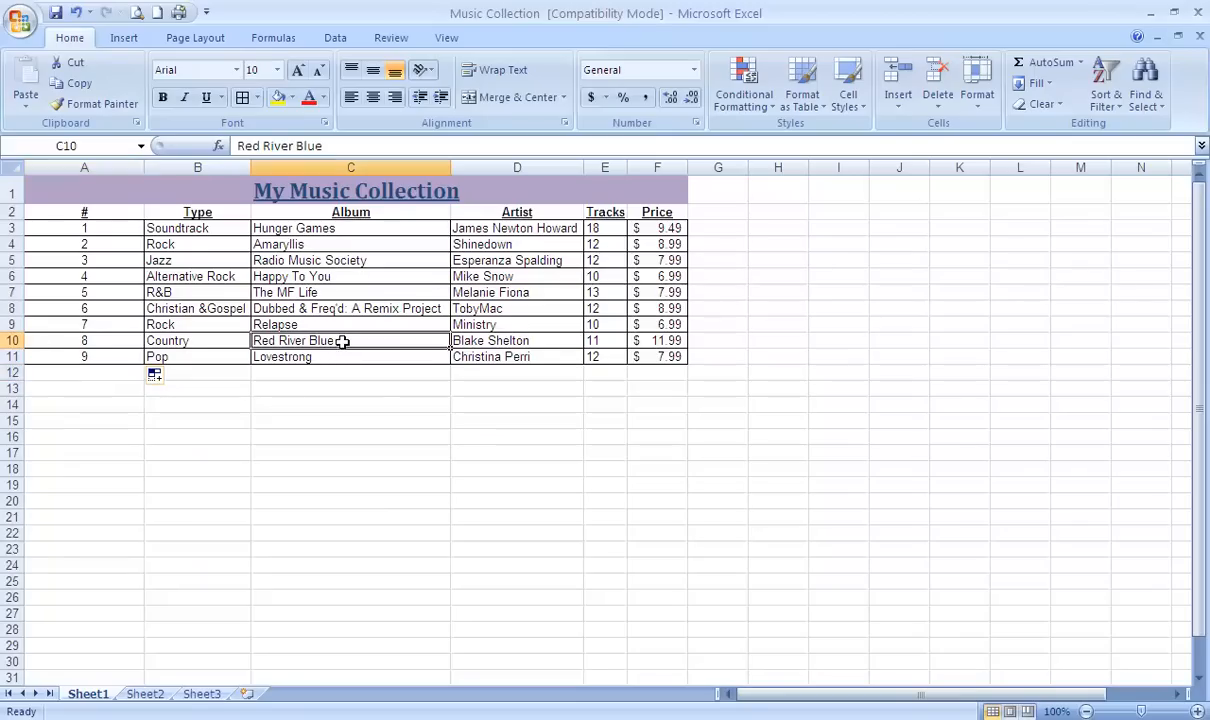
{"action": "left_click", "coordinate": [669, 341]}
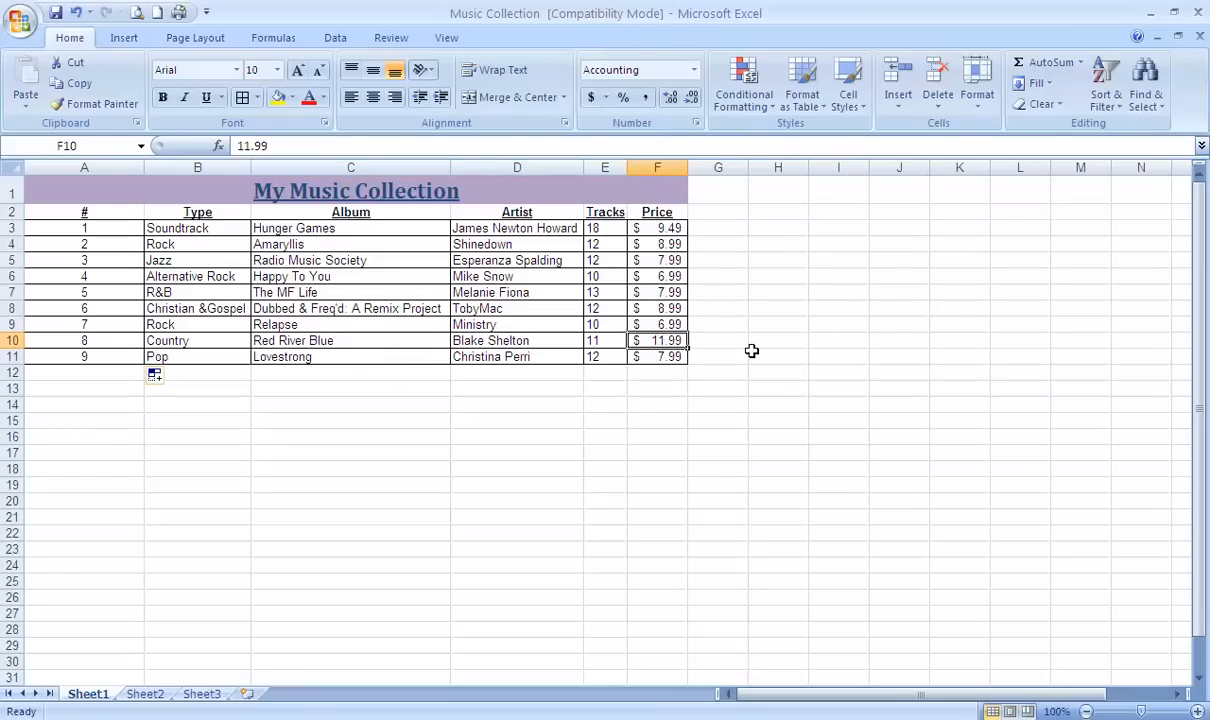
{"action": "type", "text": "7.99"}
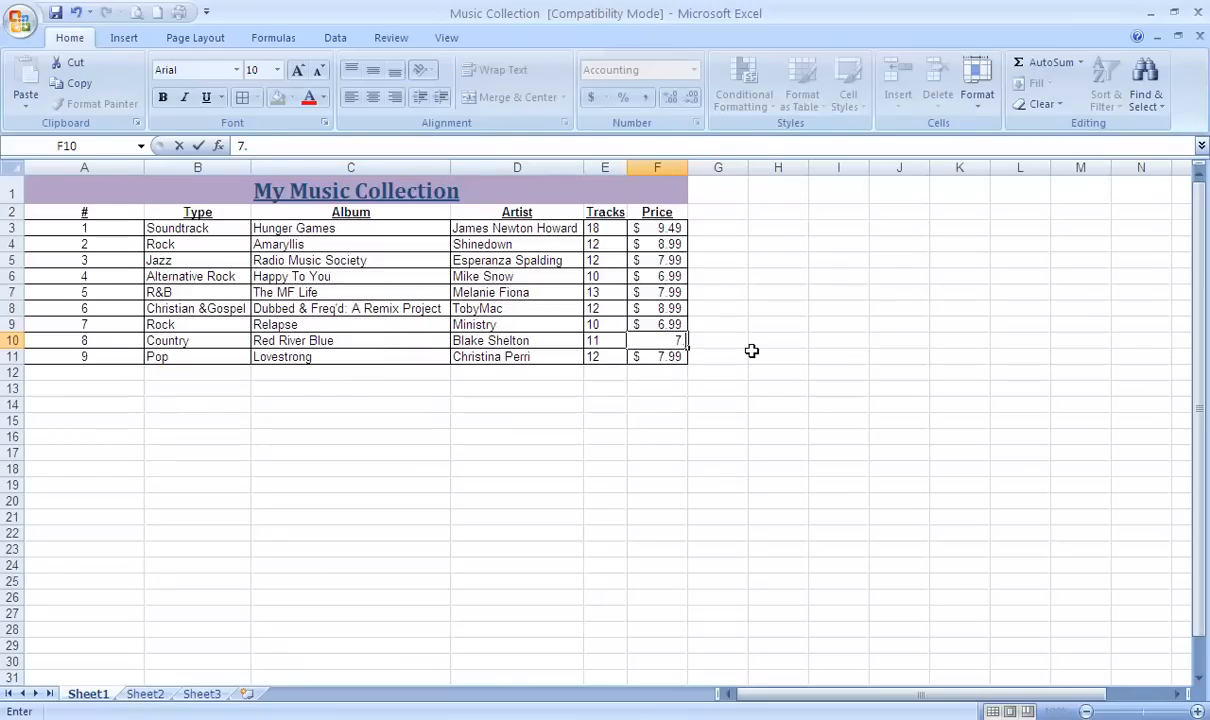
{"action": "key", "text": "Return"}
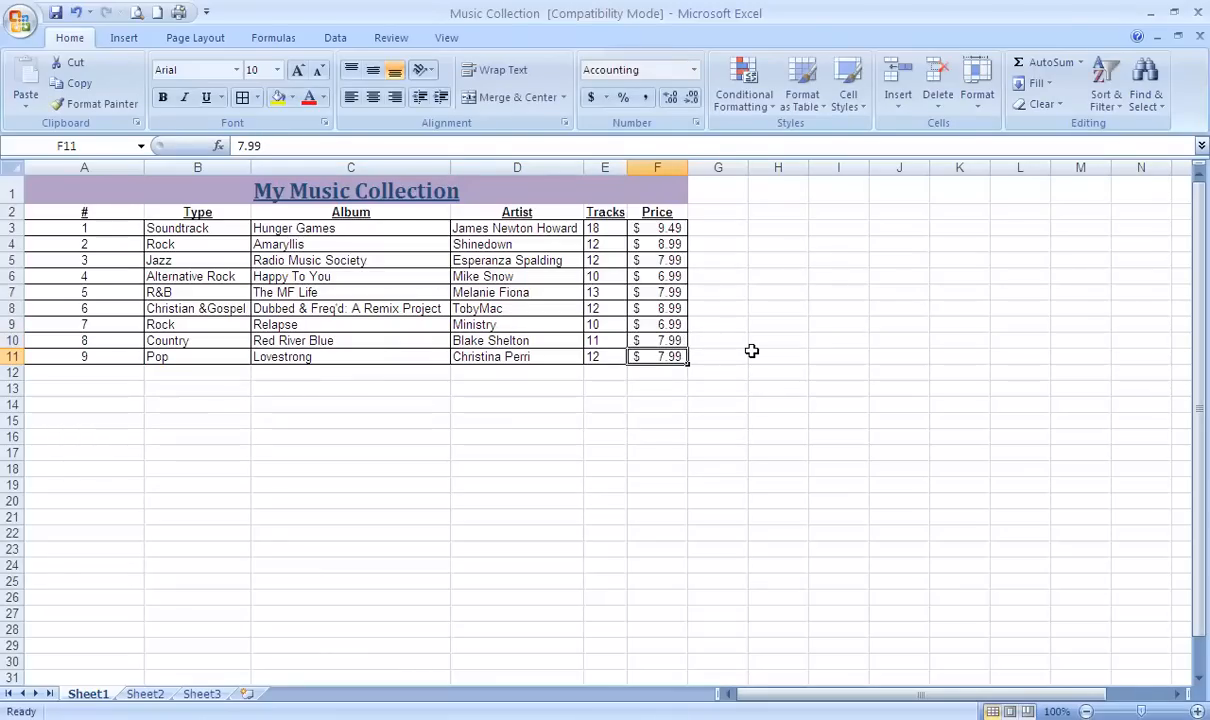
- Select cell A12 for a new row, and open Amazon's MP3 Music Store in Internet Explorer
{"action": "left_click", "coordinate": [84, 372]}
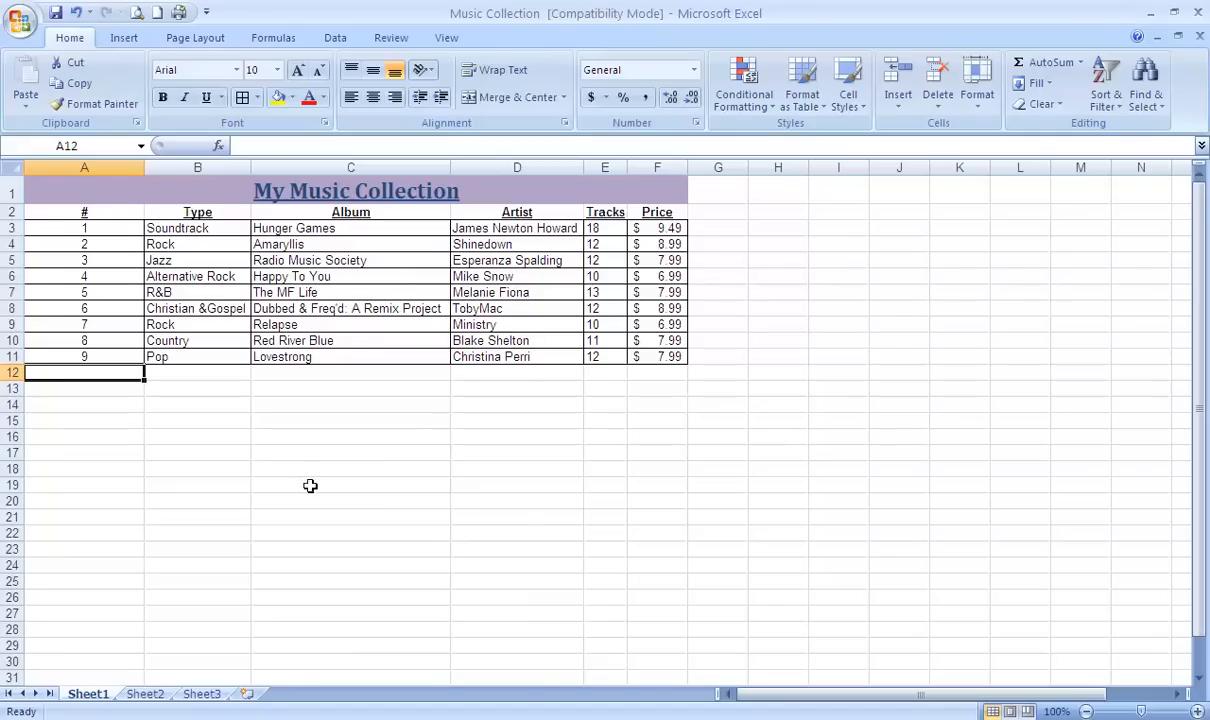
{"action": "left_click", "coordinate": [38, 718]}
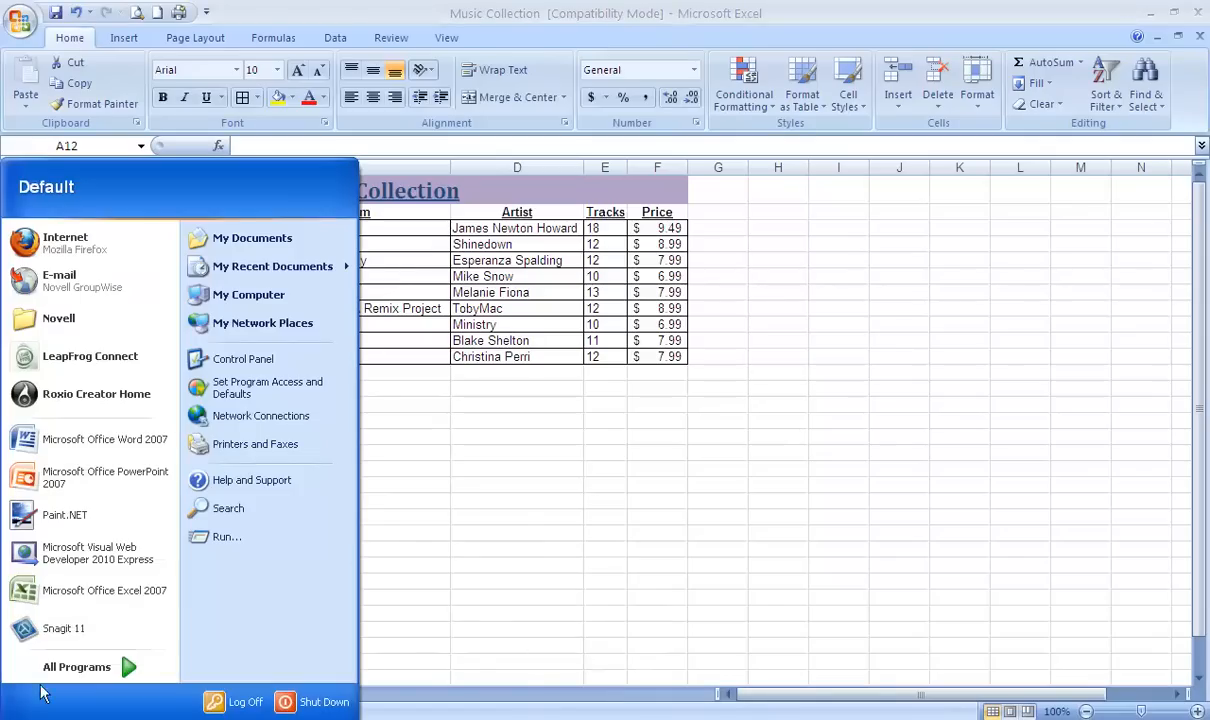
{"action": "mouse_move", "coordinate": [132, 678]}
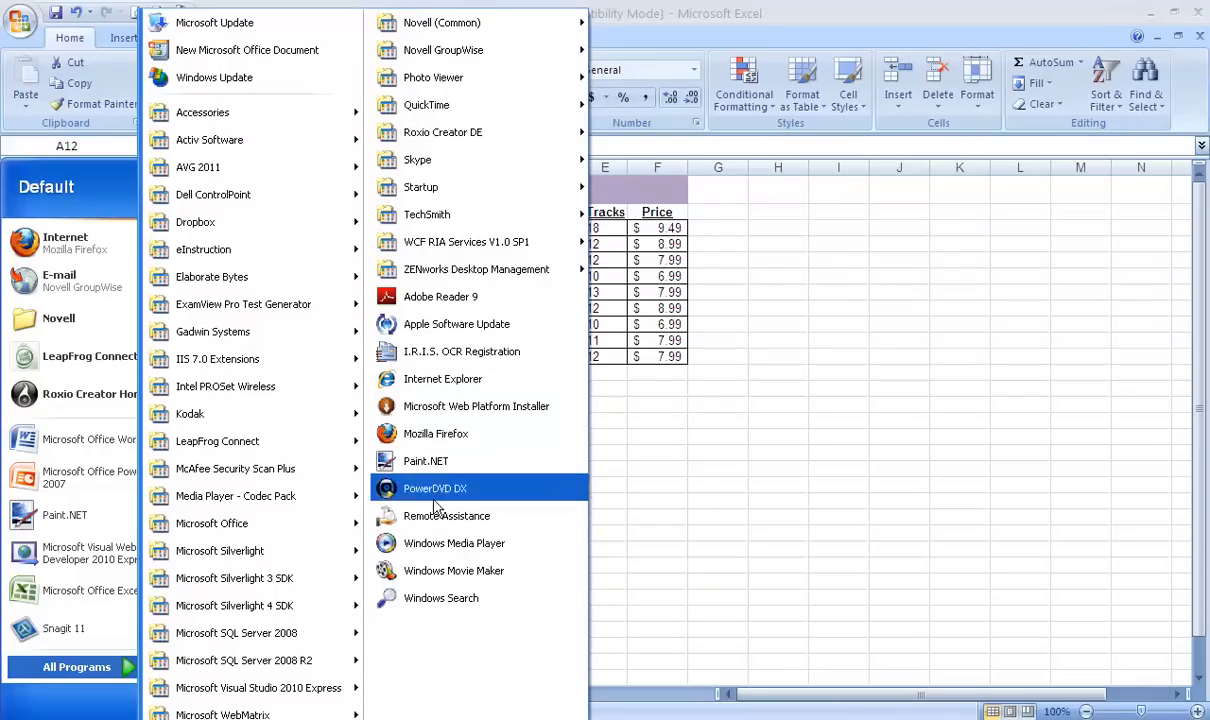
{"action": "left_click", "coordinate": [410, 381]}
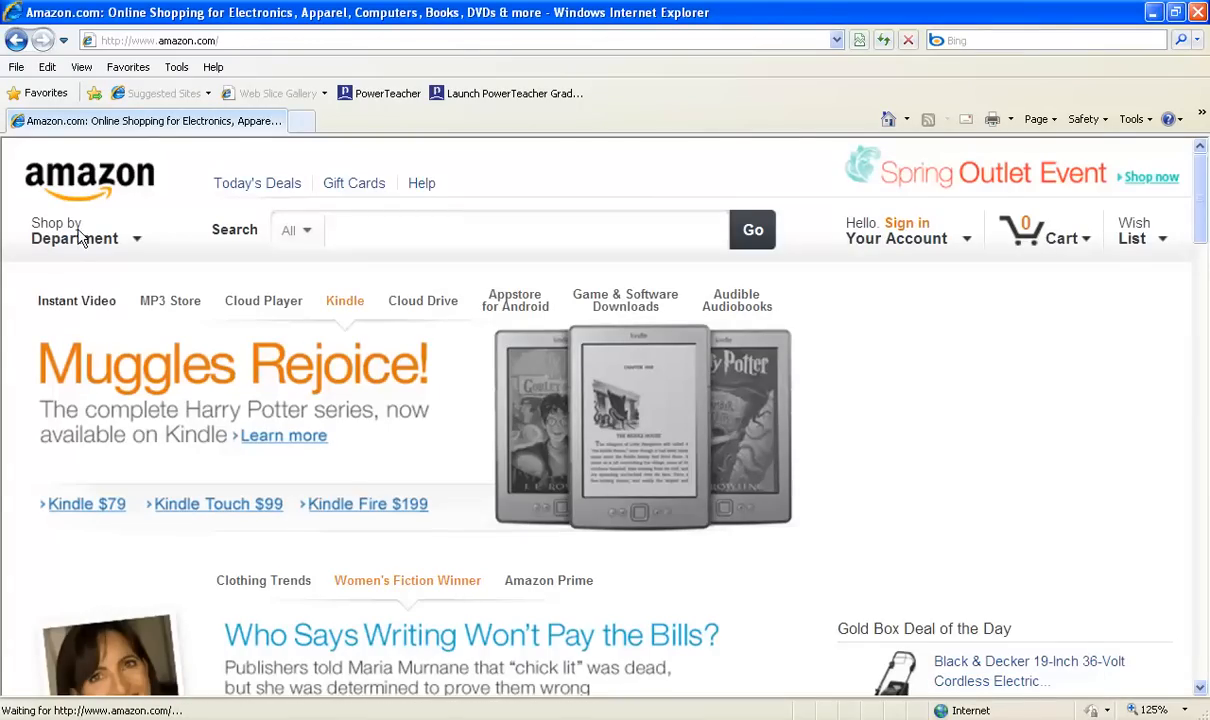
{"action": "mouse_move", "coordinate": [95, 227]}
{"action": "mouse_move", "coordinate": [107, 315]}
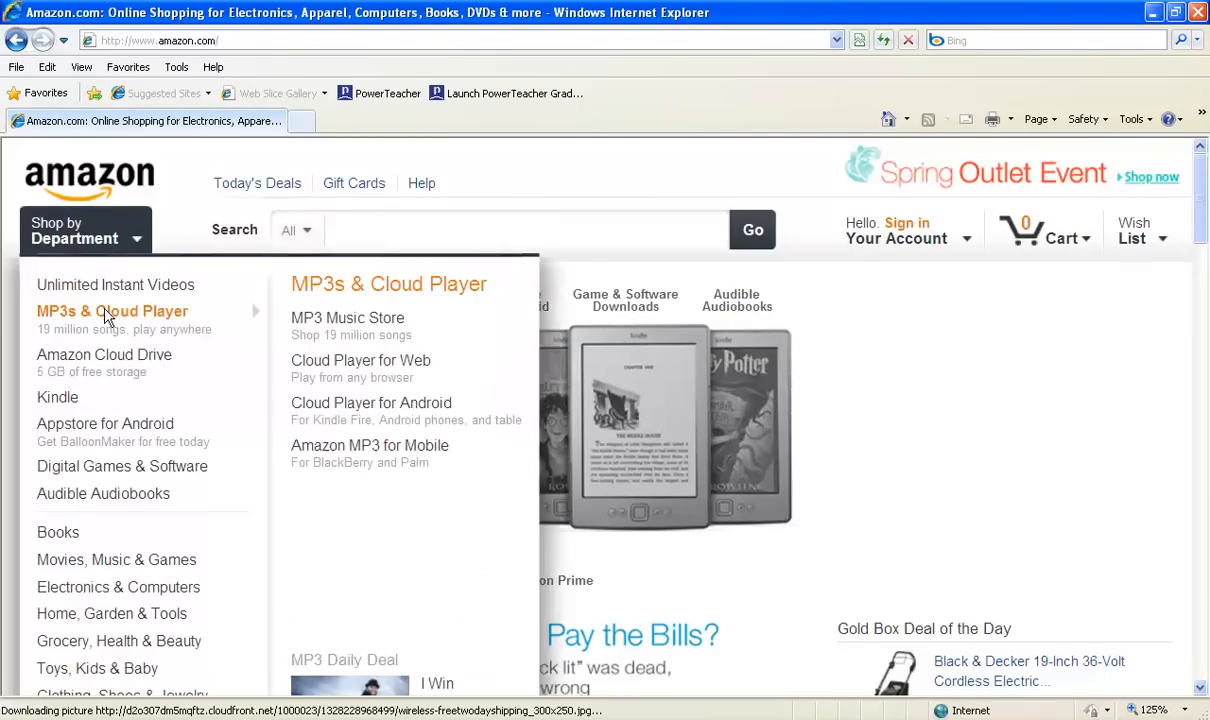
{"action": "left_click", "coordinate": [316, 320]}
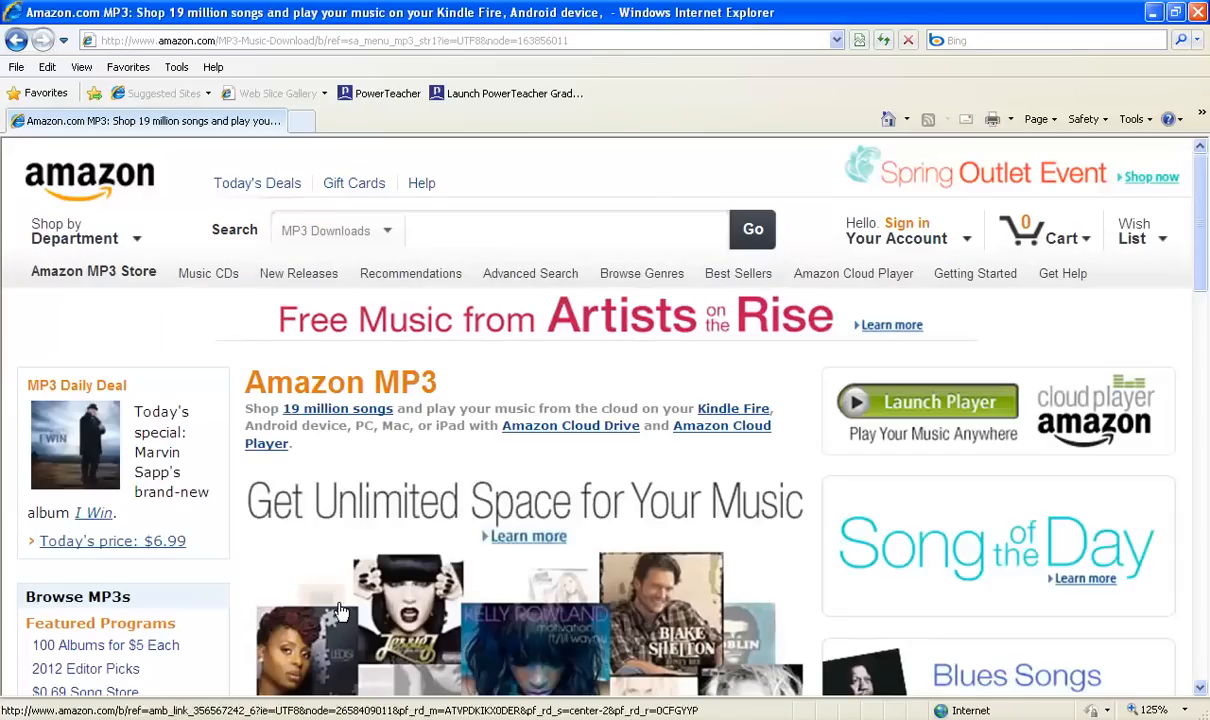
- Open the Rascal Flatts album Changed from the New and Notable MP3 Releases
{"action": "scroll", "coordinate": [340, 590], "scroll_direction": "down", "scroll_amount": 8}
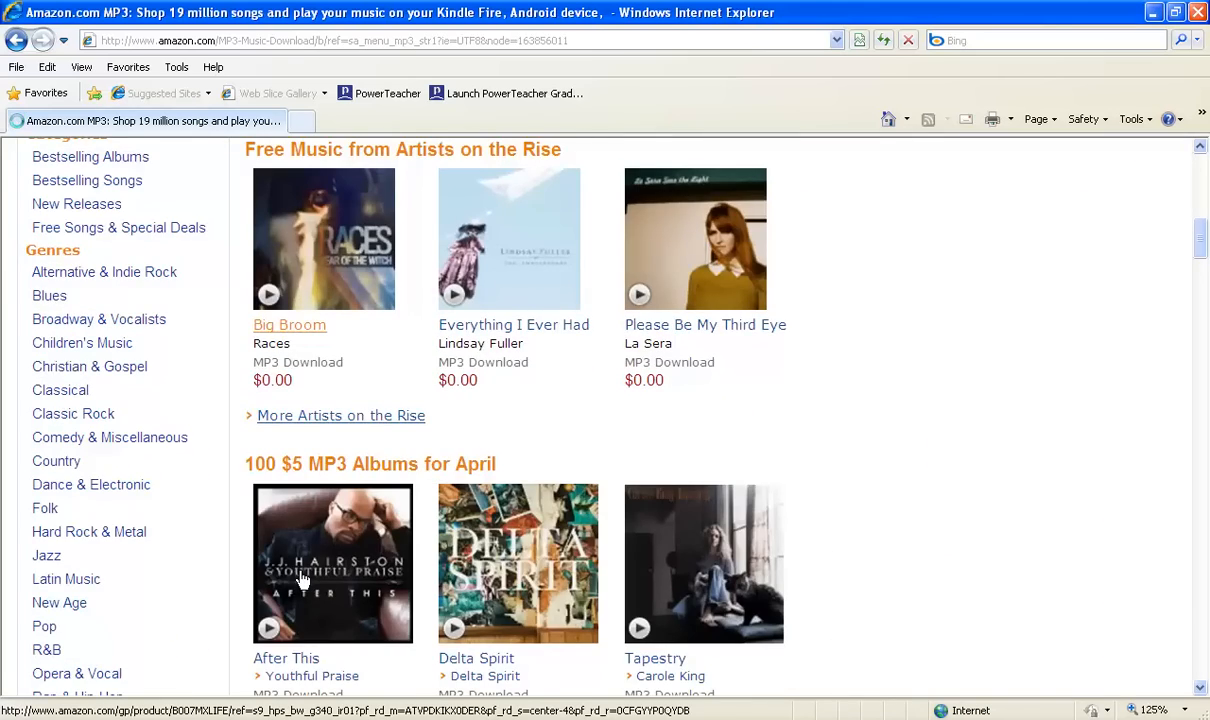
{"action": "scroll", "coordinate": [302, 580], "scroll_direction": "up", "scroll_amount": 3}
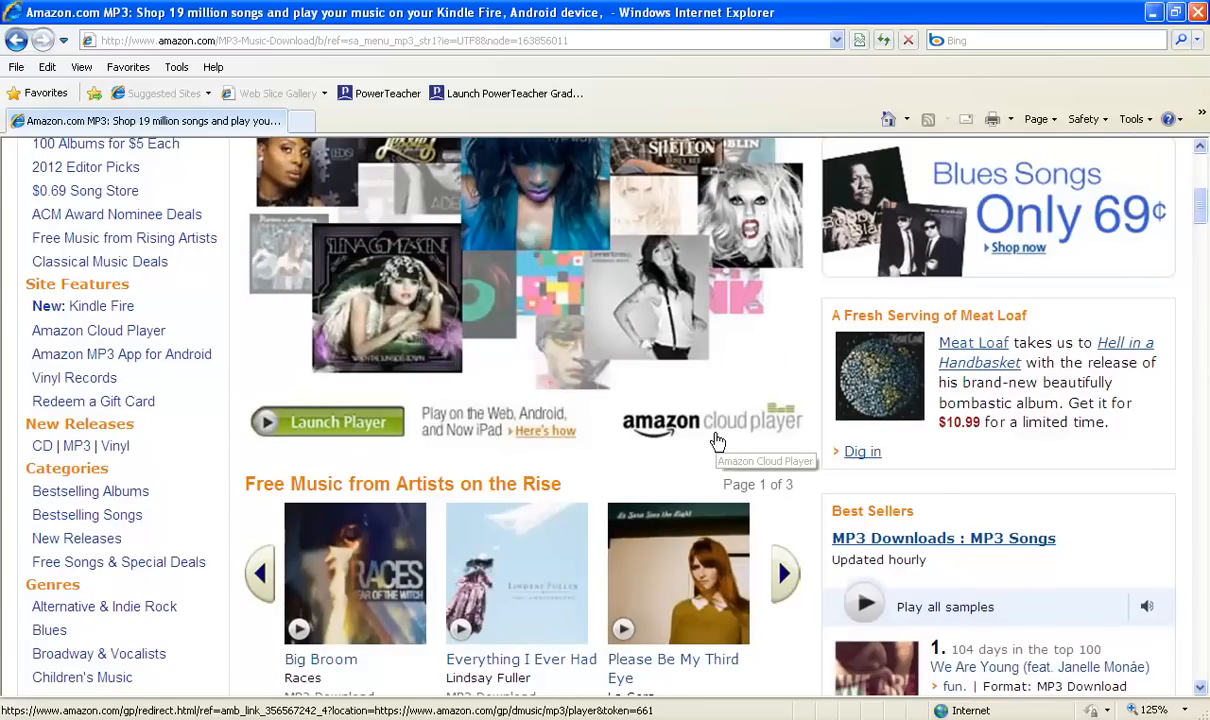
{"action": "scroll", "coordinate": [717, 441], "scroll_direction": "down", "scroll_amount": 7}
{"action": "scroll", "coordinate": [717, 441], "scroll_direction": "down", "scroll_amount": 10}
{"action": "scroll", "coordinate": [717, 448], "scroll_direction": "down", "scroll_amount": 2}
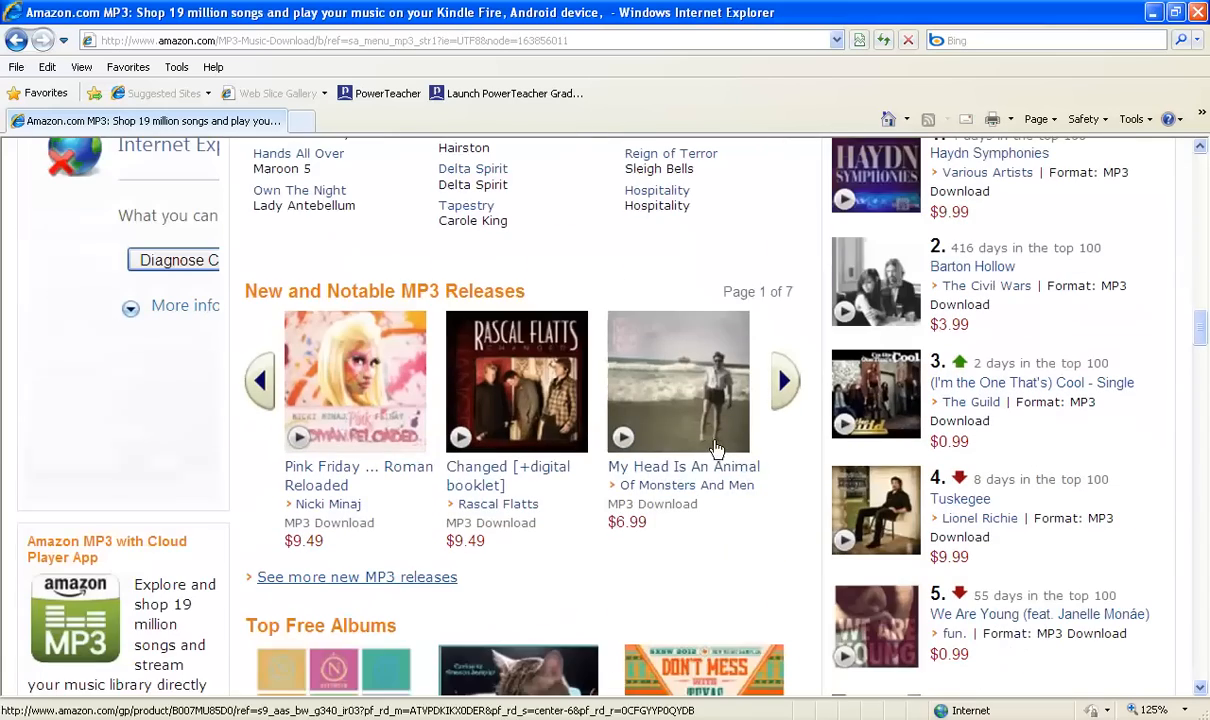
{"action": "left_click", "coordinate": [495, 415]}
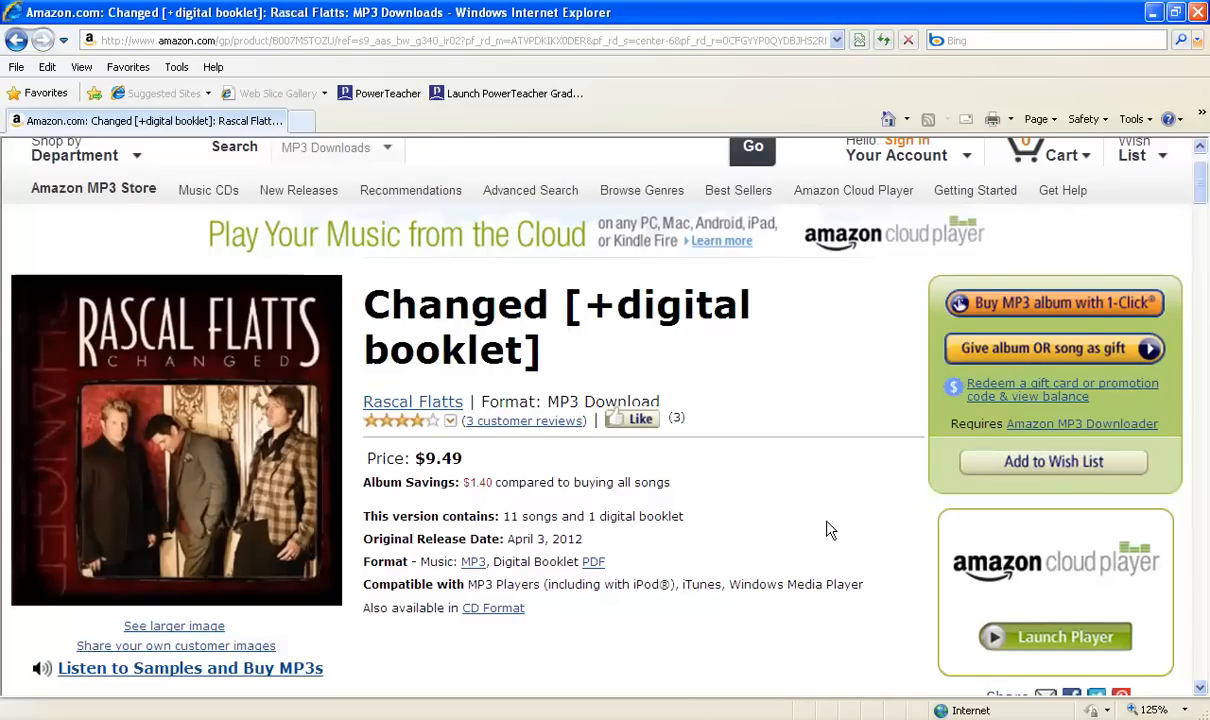
- Examine the album page for its genre, track list and price
{"action": "scroll", "coordinate": [828, 530], "scroll_direction": "down", "scroll_amount": 3}
{"action": "scroll", "coordinate": [828, 530], "scroll_direction": "down", "scroll_amount": 9}
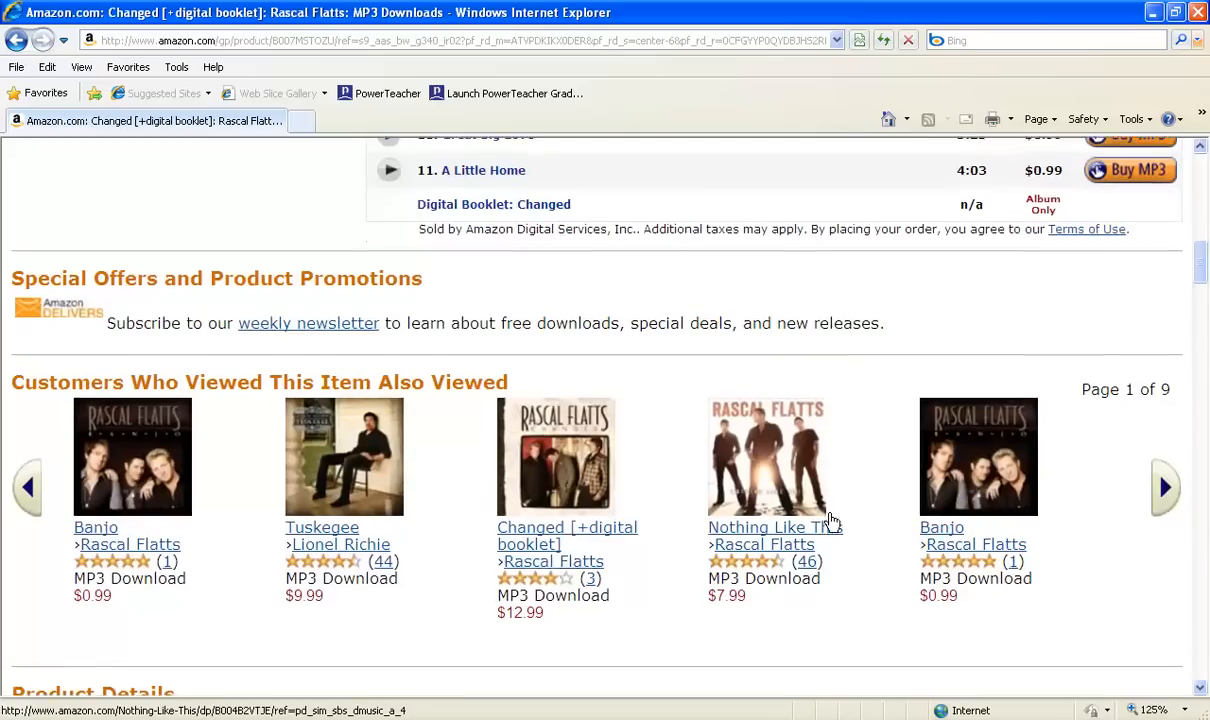
{"action": "scroll", "coordinate": [830, 519], "scroll_direction": "down", "scroll_amount": 3}
{"action": "scroll", "coordinate": [830, 522], "scroll_direction": "down", "scroll_amount": 1}
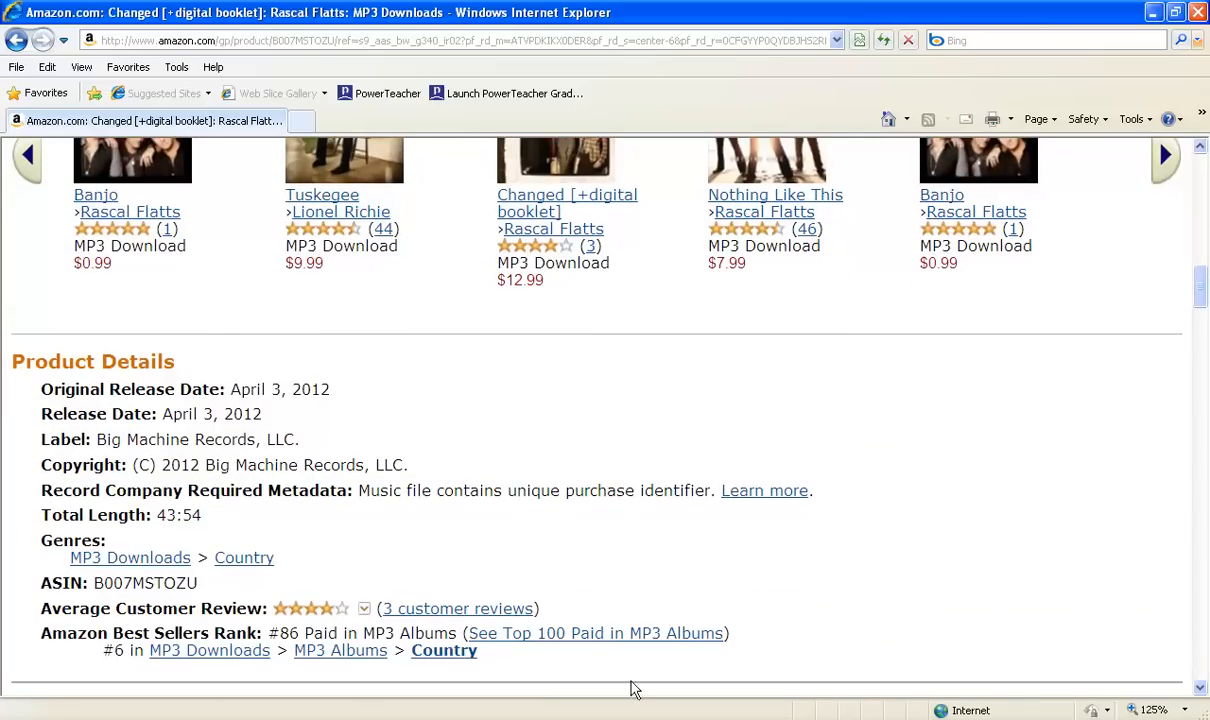
{"action": "scroll", "coordinate": [591, 632], "scroll_direction": "up", "scroll_amount": 12}
{"action": "scroll", "coordinate": [588, 630], "scroll_direction": "up", "scroll_amount": 5}
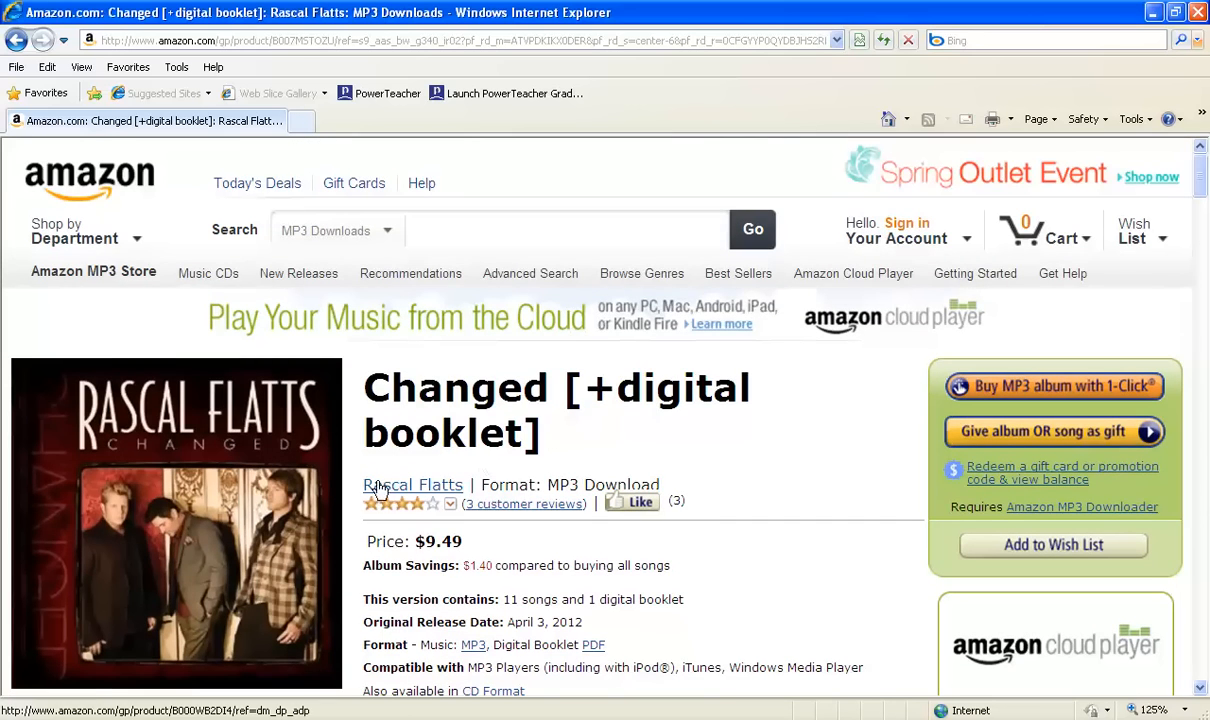
{"action": "scroll", "coordinate": [603, 560], "scroll_direction": "down", "scroll_amount": 6}
{"action": "scroll", "coordinate": [598, 555], "scroll_direction": "down", "scroll_amount": 2}
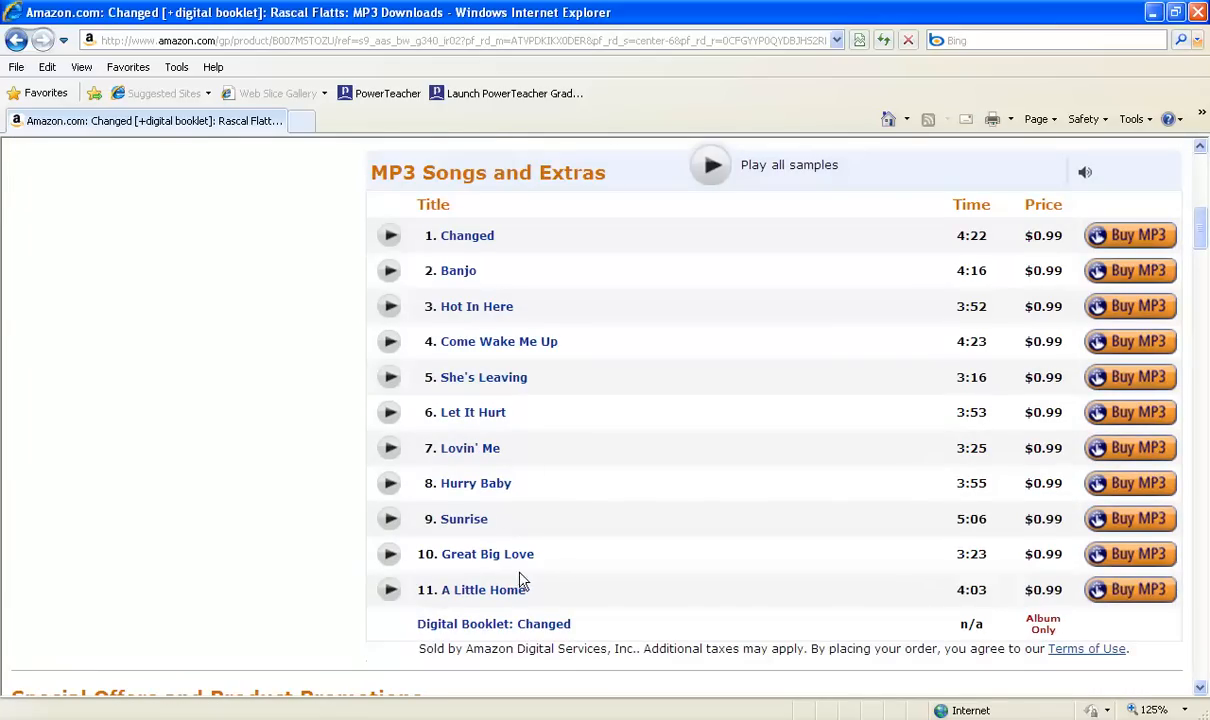
{"action": "scroll", "coordinate": [515, 585], "scroll_direction": "up", "scroll_amount": 6}
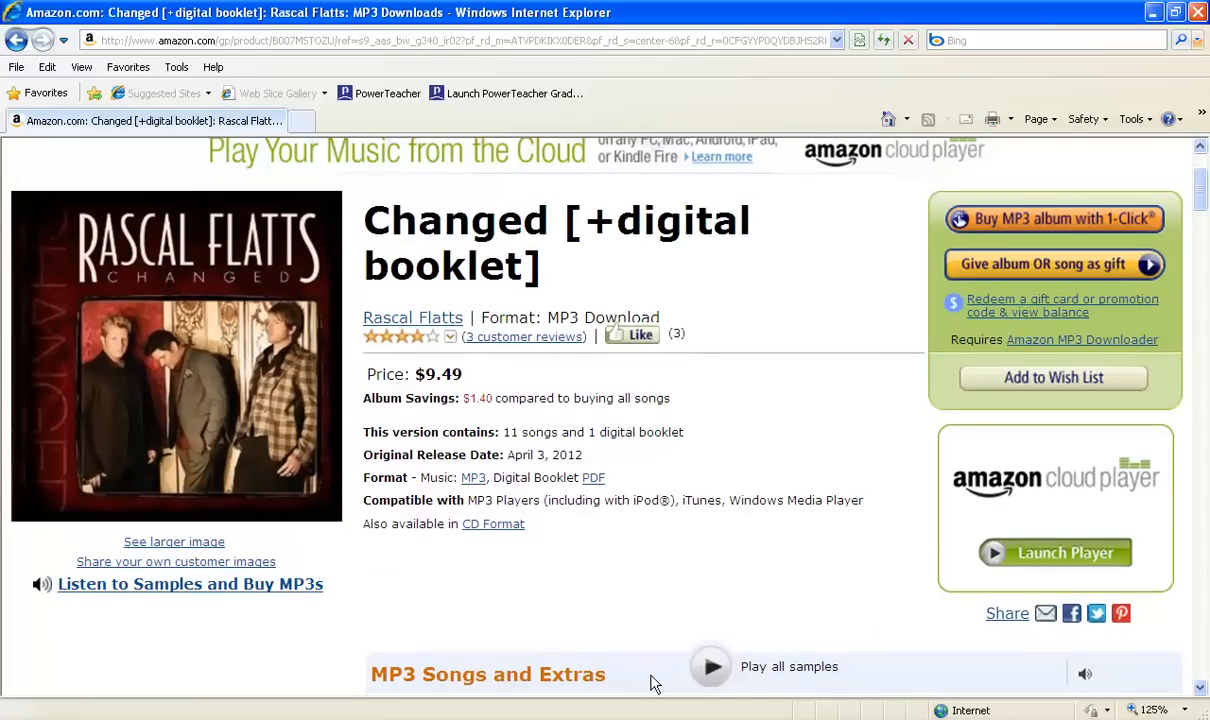
- Switch back to the Excel worksheet and enter Country as the new album's type in B12
{"action": "key", "text": "alt+Tab"}
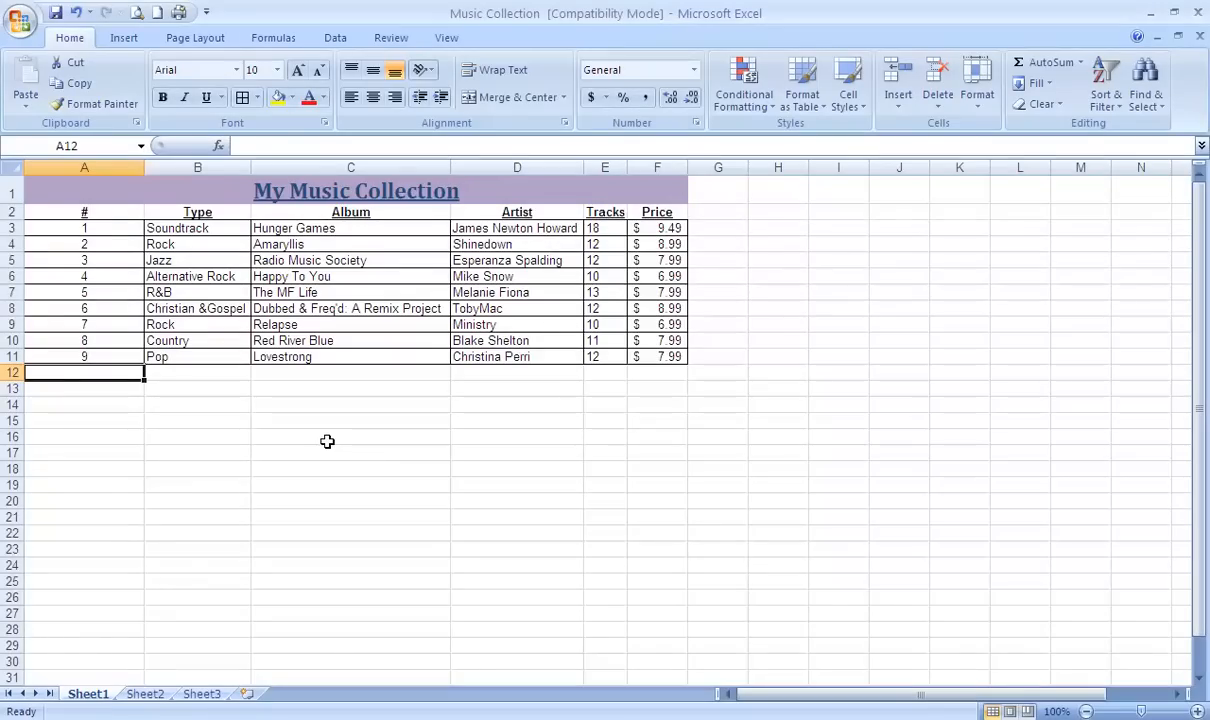
{"action": "key", "text": "Tab"}
{"action": "type", "text": "Coun"}
{"action": "key", "text": "Tab"}
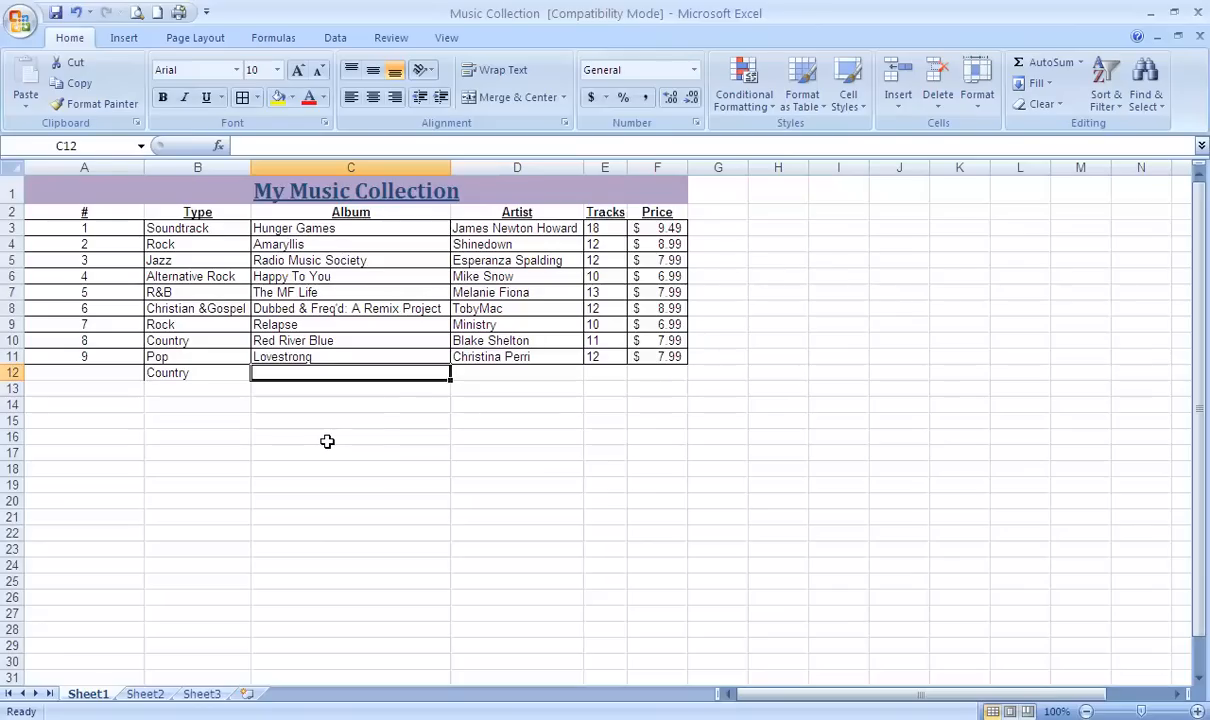
- Check the title on the album page, and enter Changed in C12 and Rascal Flatts in D12
{"action": "left_click", "coordinate": [826, 718]}
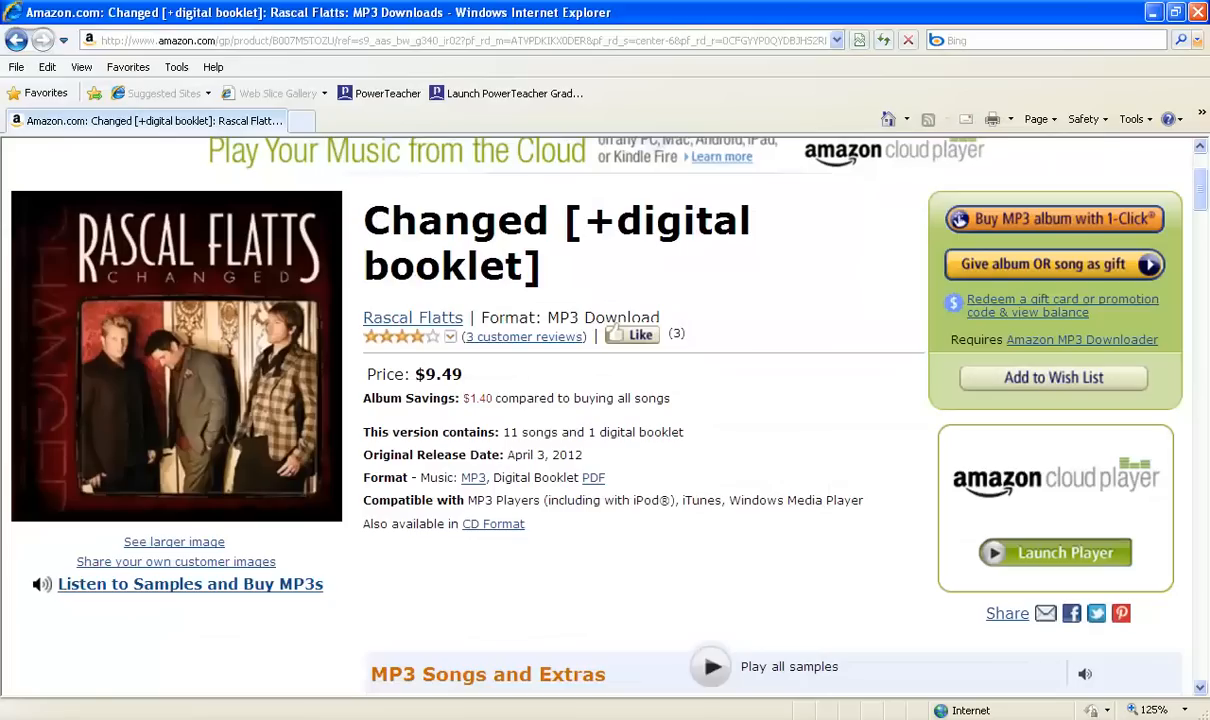
{"action": "key", "text": "alt+Tab"}
{"action": "type", "text": "Changed"}
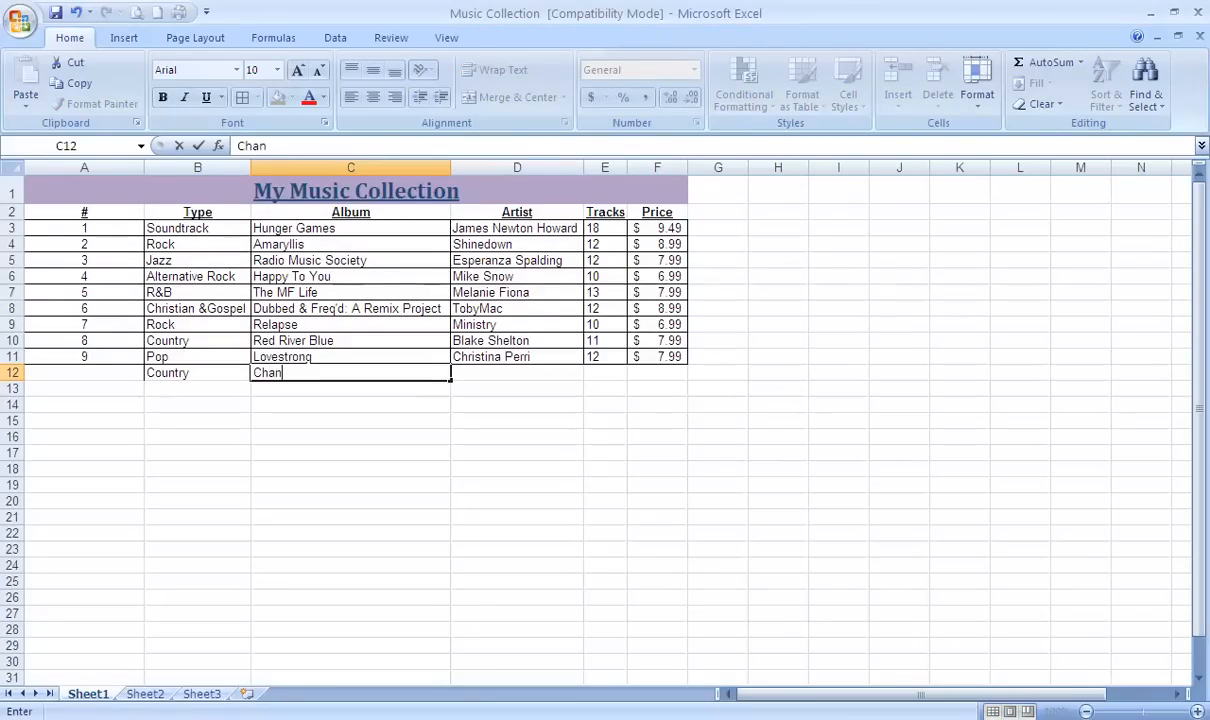
{"action": "key", "text": "Tab"}
{"action": "type", "text": "Ra"}
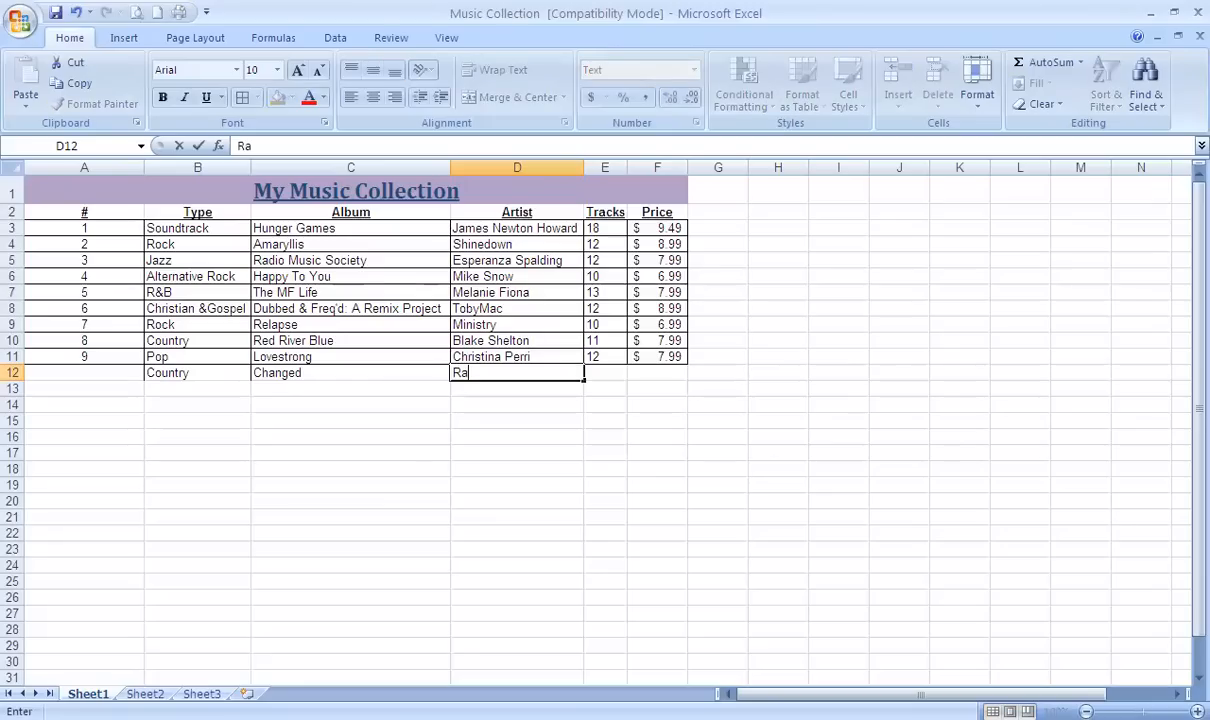
{"action": "type", "text": "scal Flatts"}
{"action": "key", "text": "Tab"}
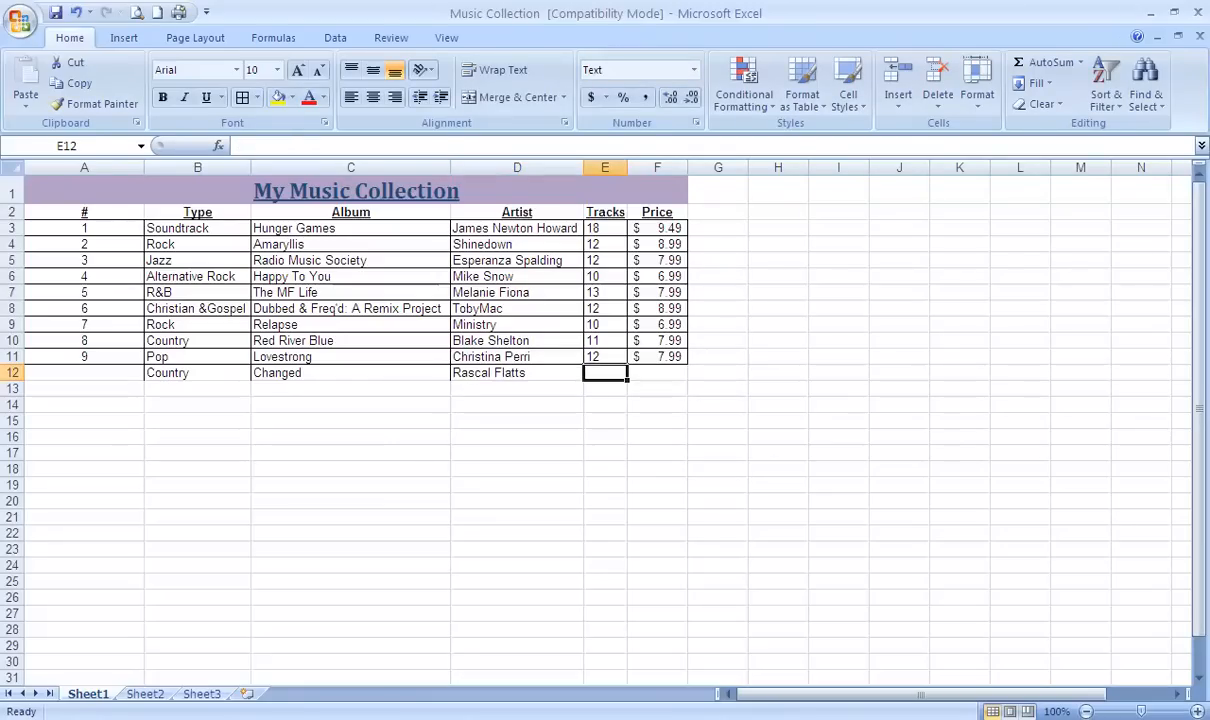
- Look up the album's track count on its Amazon page and enter 11 in E12
{"action": "left_click", "coordinate": [704, 718]}
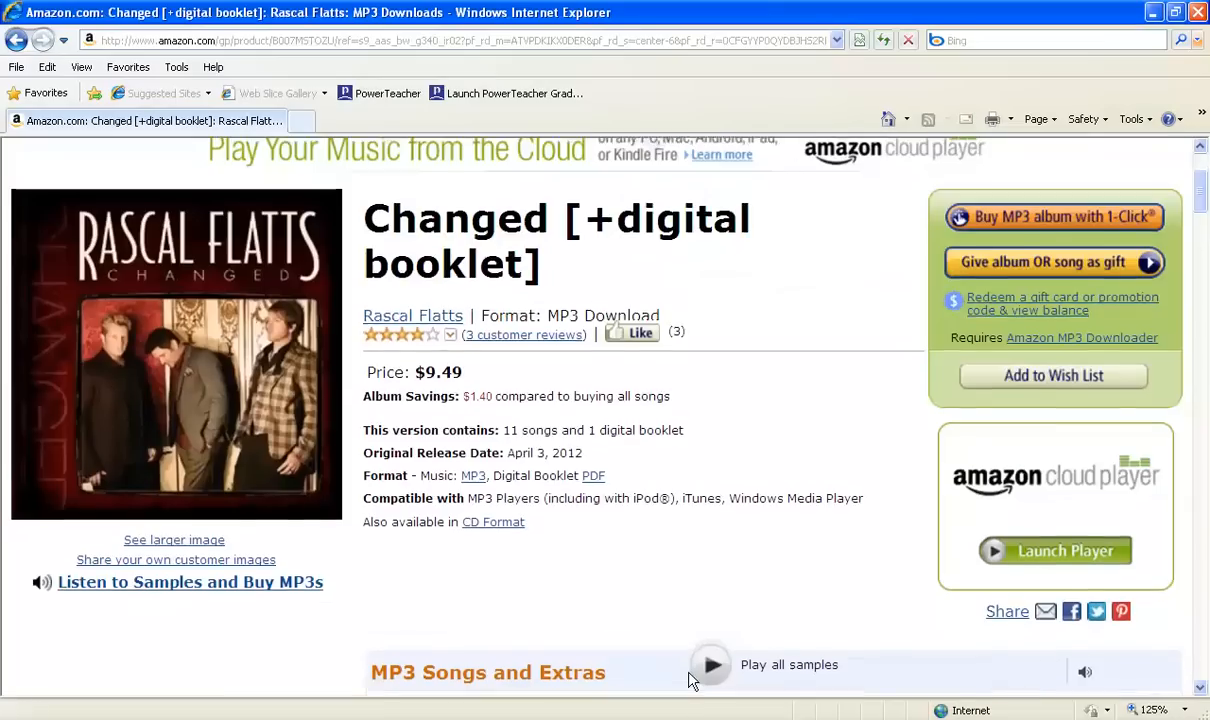
{"action": "scroll", "coordinate": [692, 681], "scroll_direction": "down", "scroll_amount": 4}
{"action": "scroll", "coordinate": [692, 681], "scroll_direction": "down", "scroll_amount": 1}
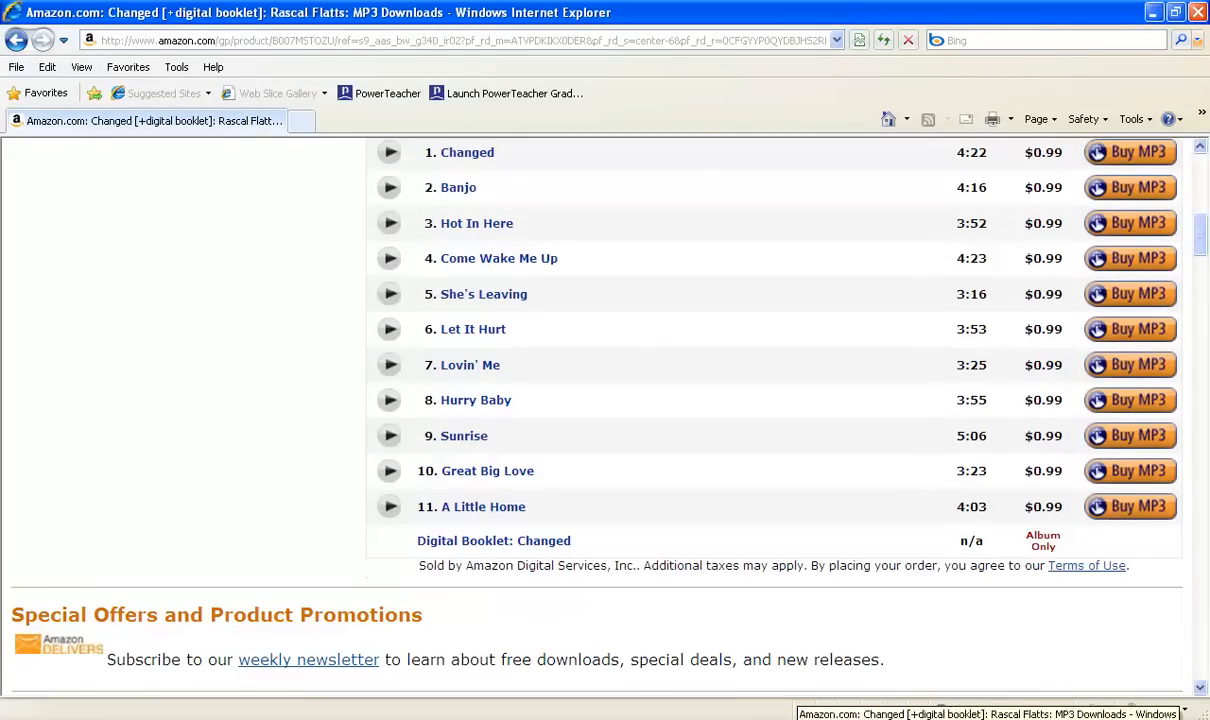
{"action": "left_click", "coordinate": [742, 718]}
{"action": "type", "text": "11"}
{"action": "key", "text": "Tab"}
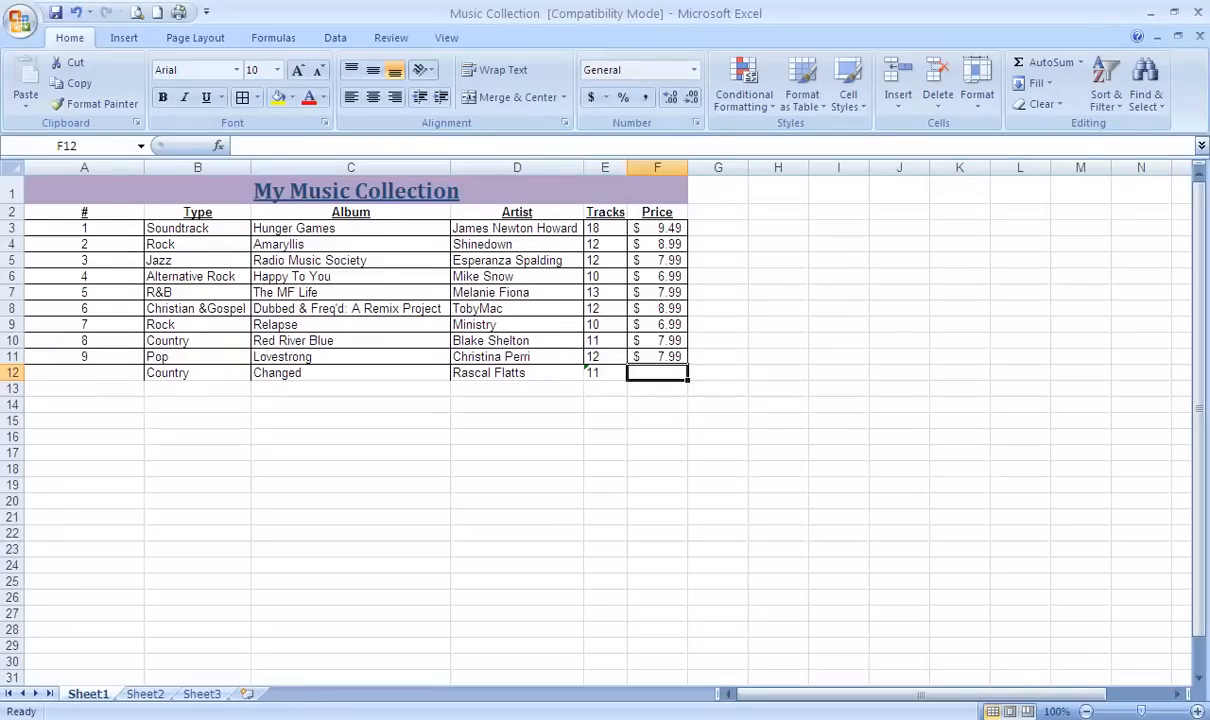
- Look up the album's price on its Amazon page and enter 9.49 in F12
{"action": "left_click", "coordinate": [752, 714]}
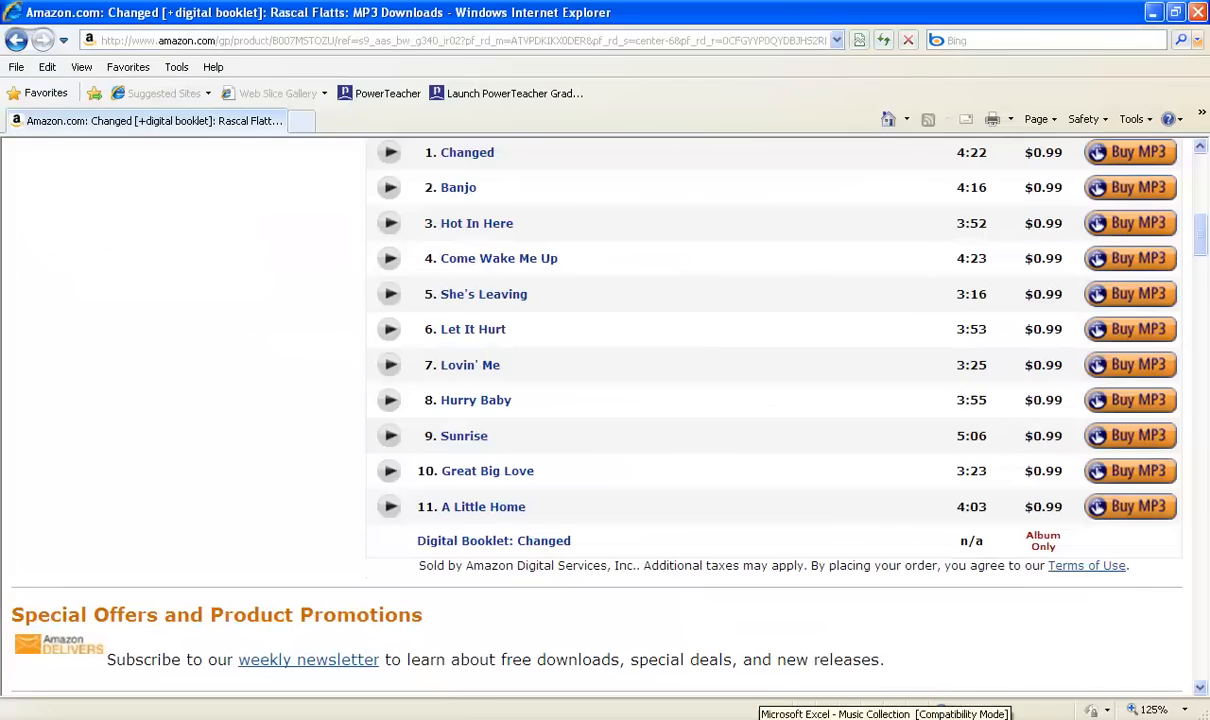
{"action": "scroll", "coordinate": [553, 503], "scroll_direction": "up", "scroll_amount": 3}
{"action": "scroll", "coordinate": [553, 503], "scroll_direction": "up", "scroll_amount": 2}
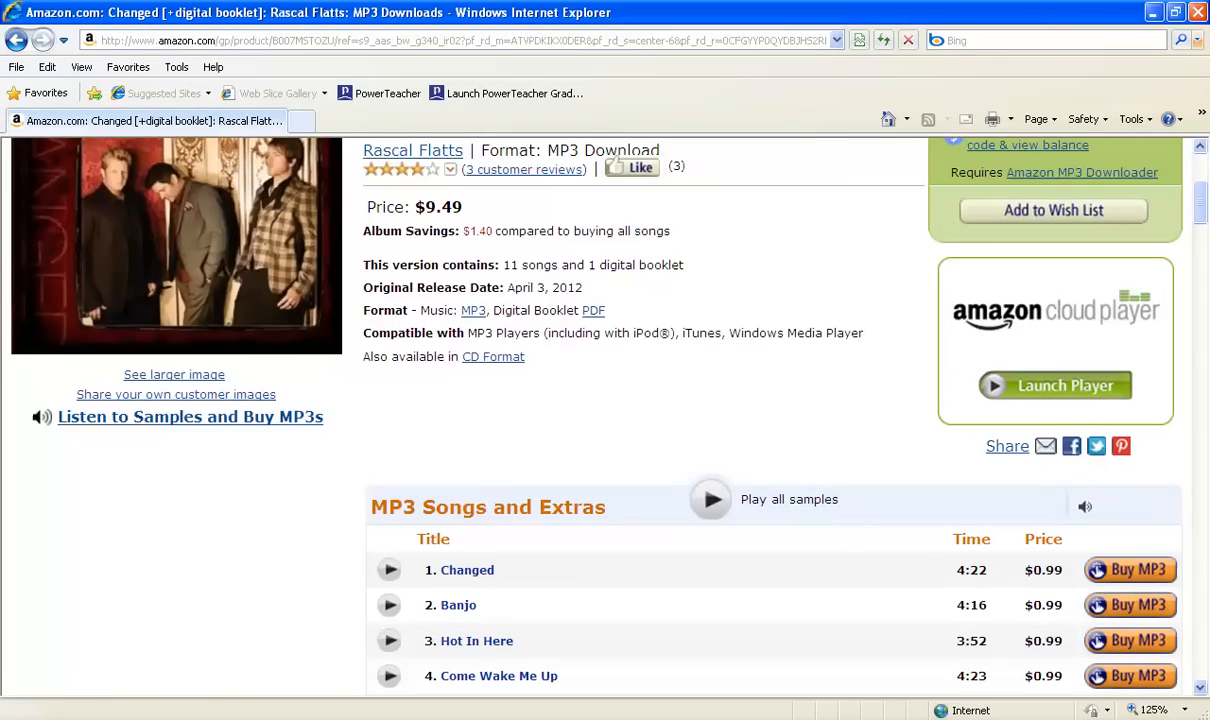
{"action": "key", "text": "alt+Tab"}
{"action": "type", "text": "9.4"}
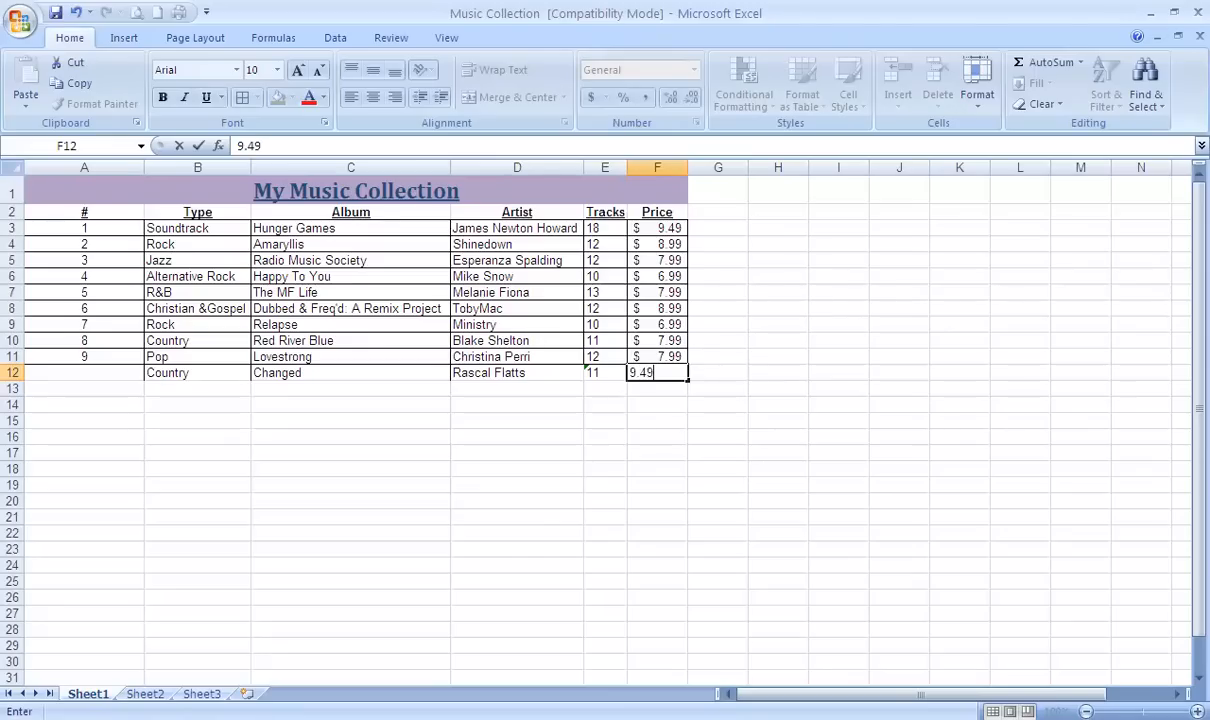
{"action": "type", "text": "9"}
{"action": "left_click", "coordinate": [553, 591]}
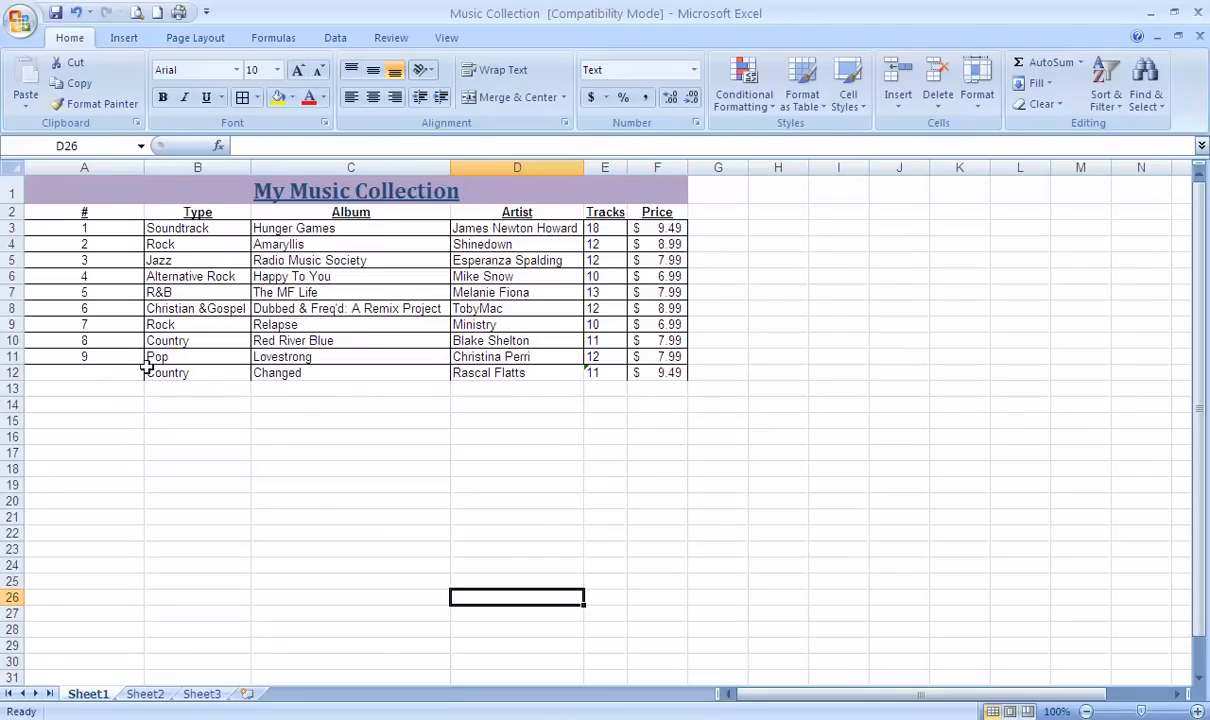
{"action": "left_click_drag", "start_coordinate": [92, 357], "coordinate": [648, 357]}
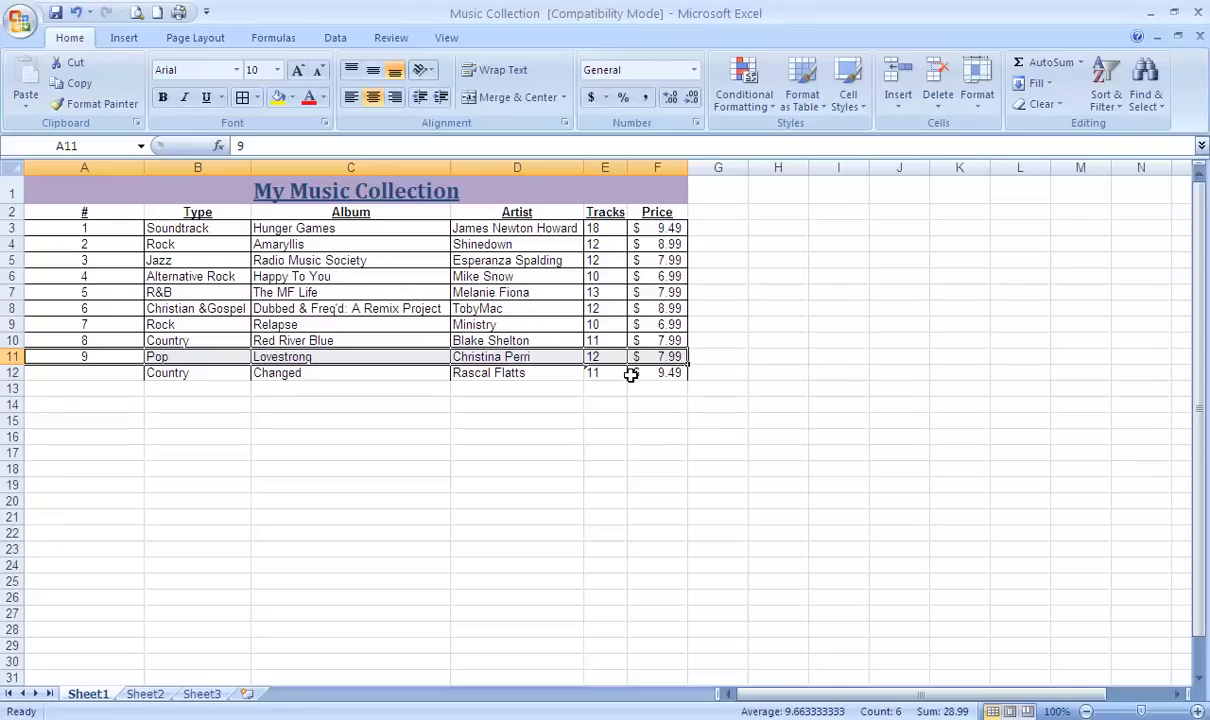
{"action": "left_click", "coordinate": [80, 106]}
{"action": "left_click", "coordinate": [93, 146]}
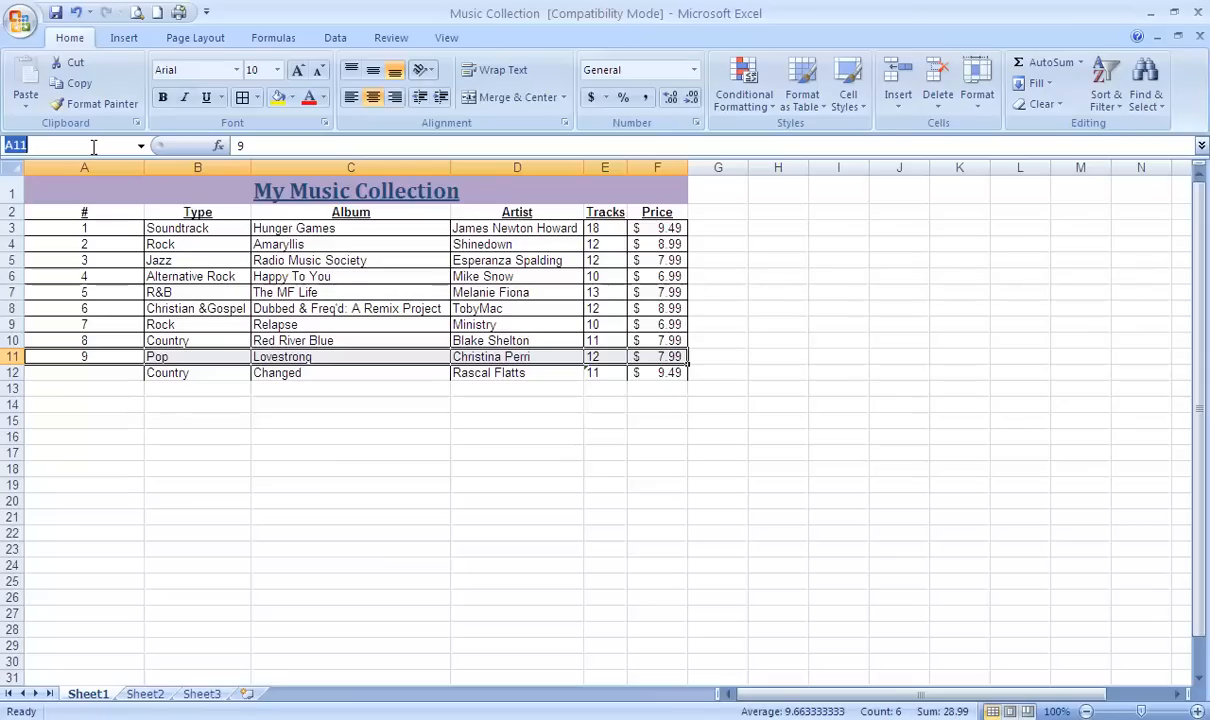
{"action": "type", "text": "A12:F"}
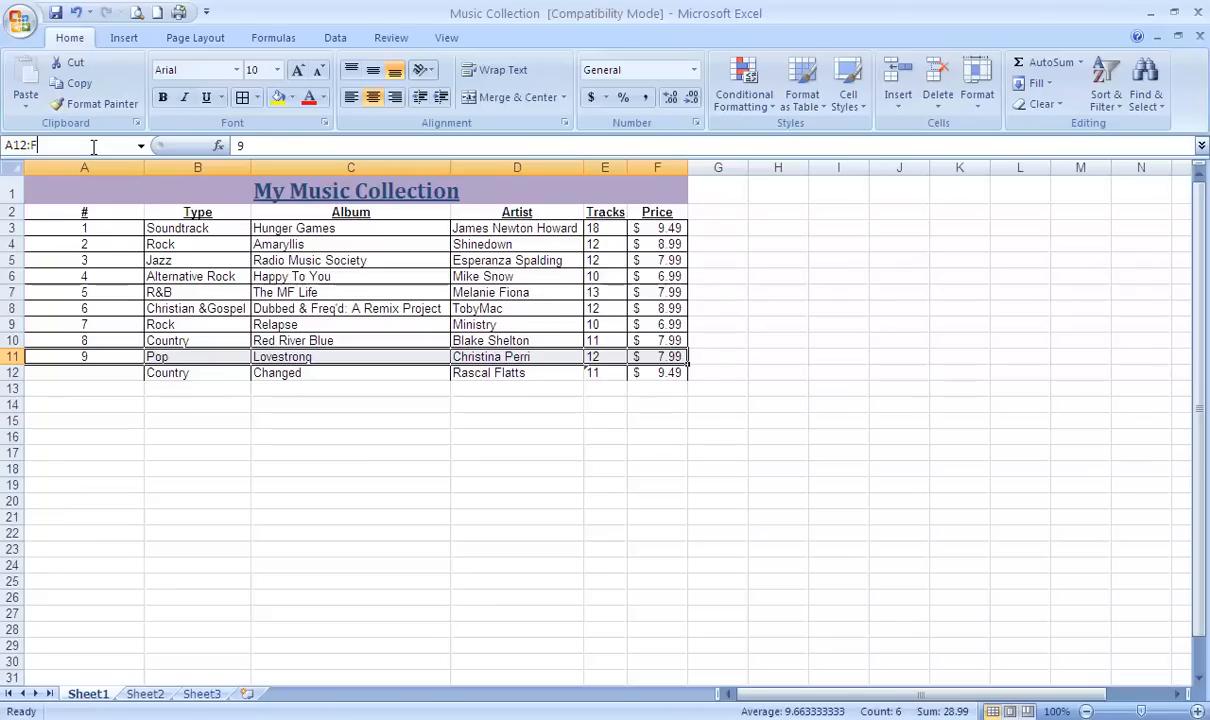
{"action": "type", "text": "15"}
{"action": "key", "text": "Return"}
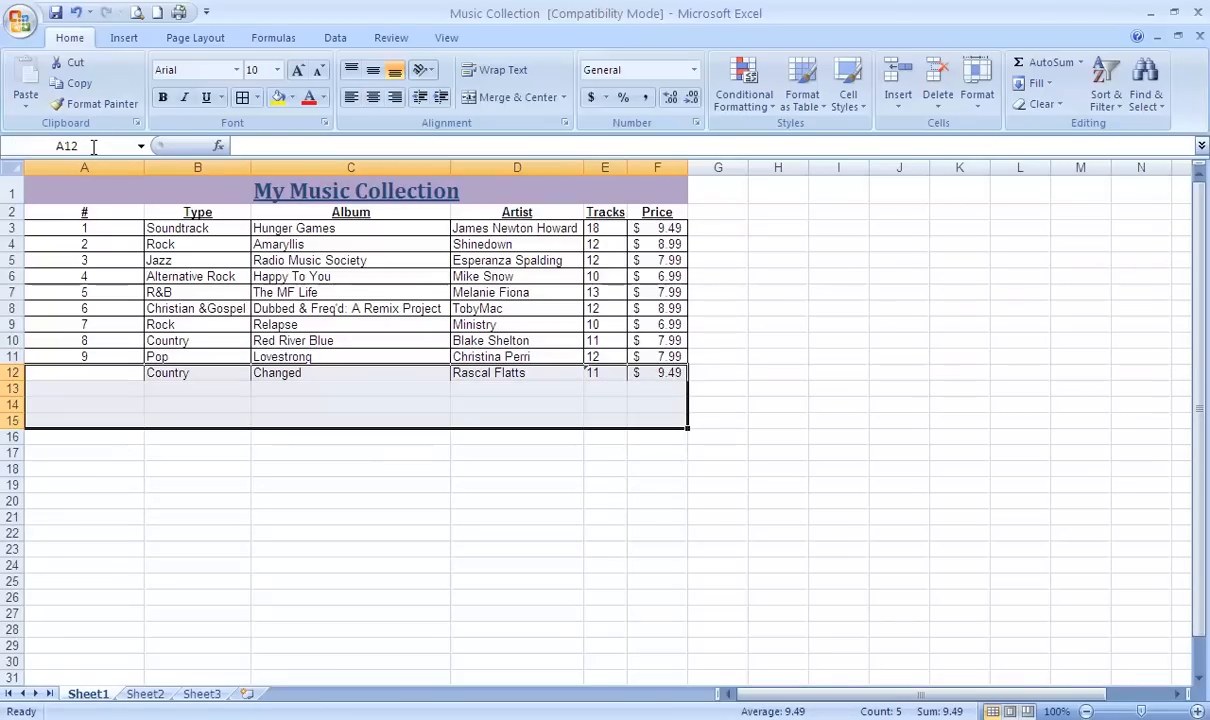
{"action": "left_click", "coordinate": [80, 146]}
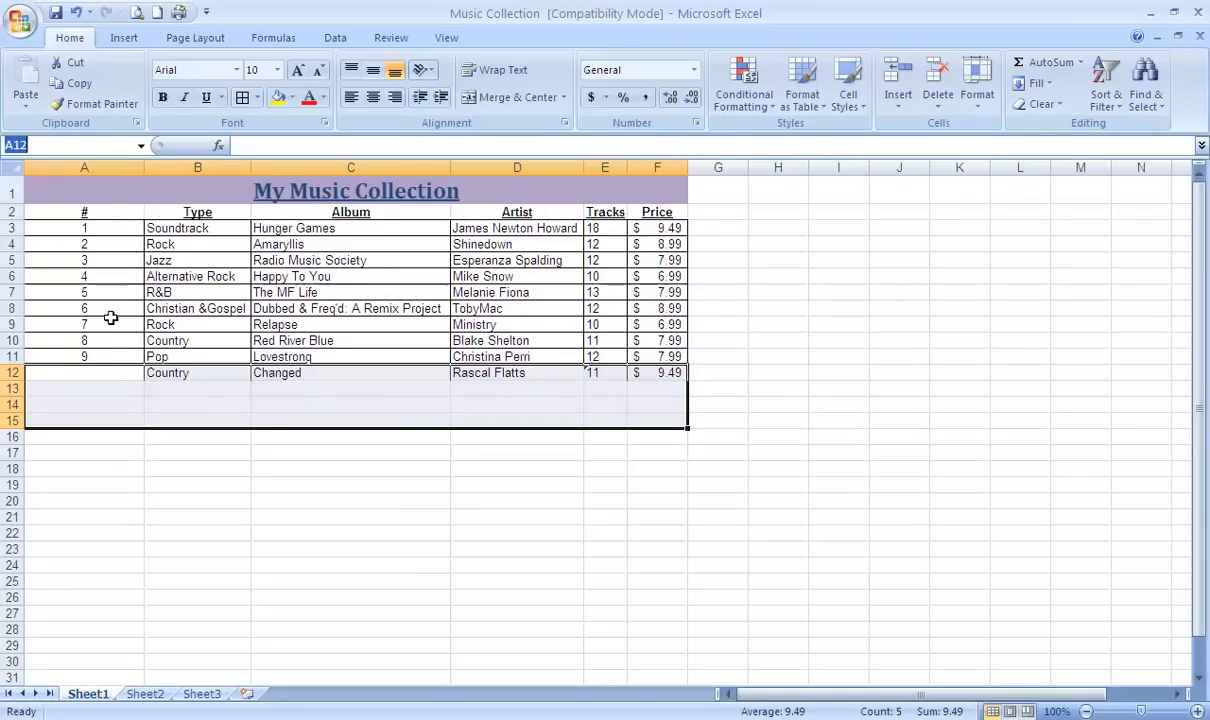
- Copy the formatting of A11:F11 onto A12:F16 and narrow column A to fit its row numbers
{"action": "left_click_drag", "start_coordinate": [56, 355], "coordinate": [647, 346]}
{"action": "left_click", "coordinate": [118, 106]}
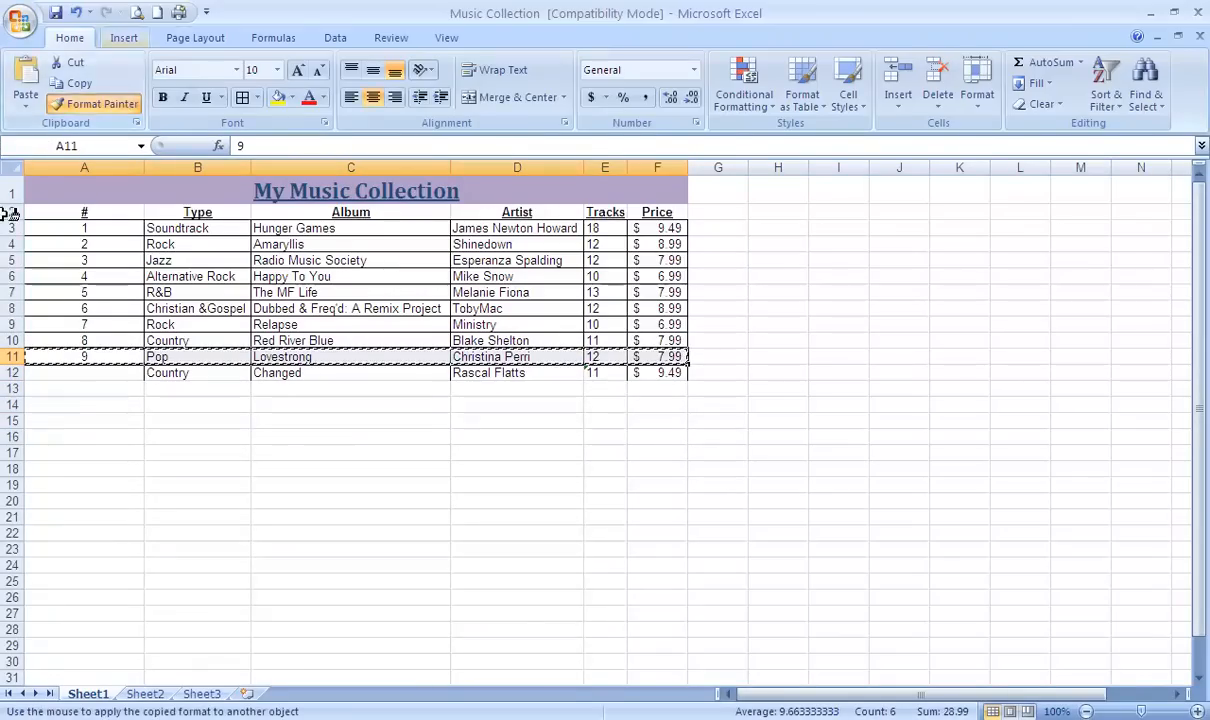
{"action": "mouse_move", "coordinate": [410, 405]}
{"action": "left_mouse_down"}
{"action": "mouse_move", "coordinate": [608, 467]}
{"action": "mouse_move", "coordinate": [683, 448]}
{"action": "mouse_move", "coordinate": [675, 436]}
{"action": "left_mouse_up"}
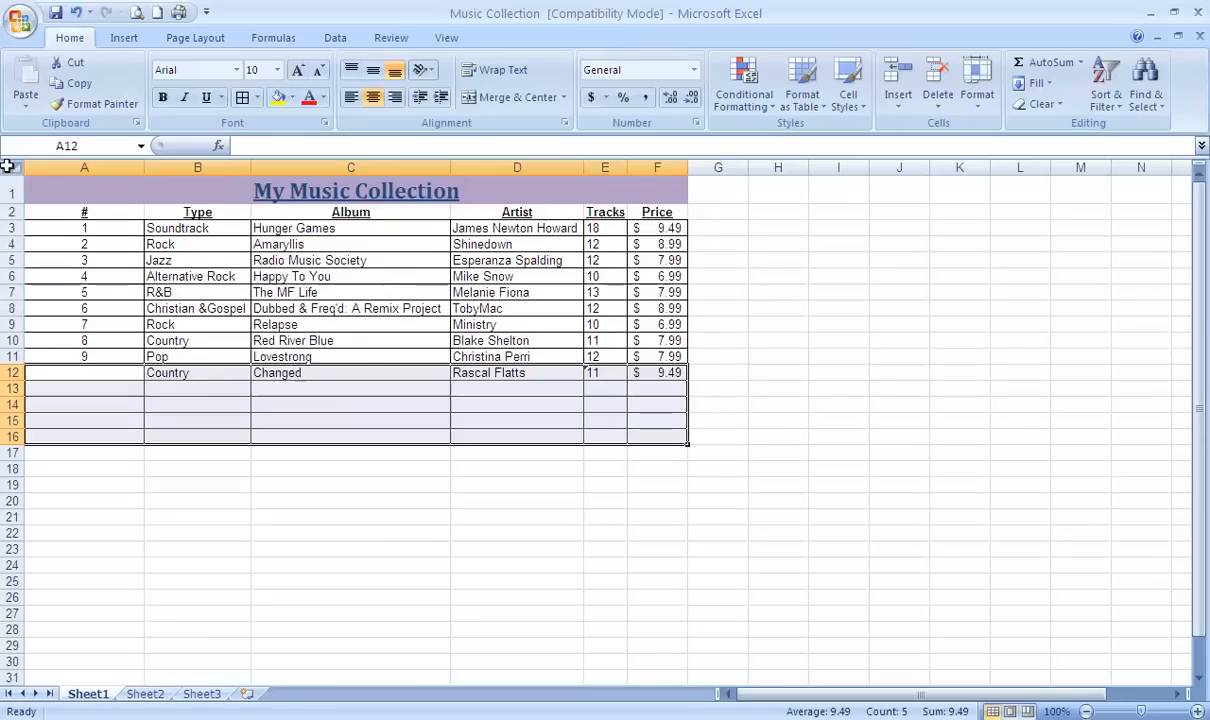
{"action": "left_click_drag", "start_coordinate": [144, 167], "coordinate": [60, 170]}
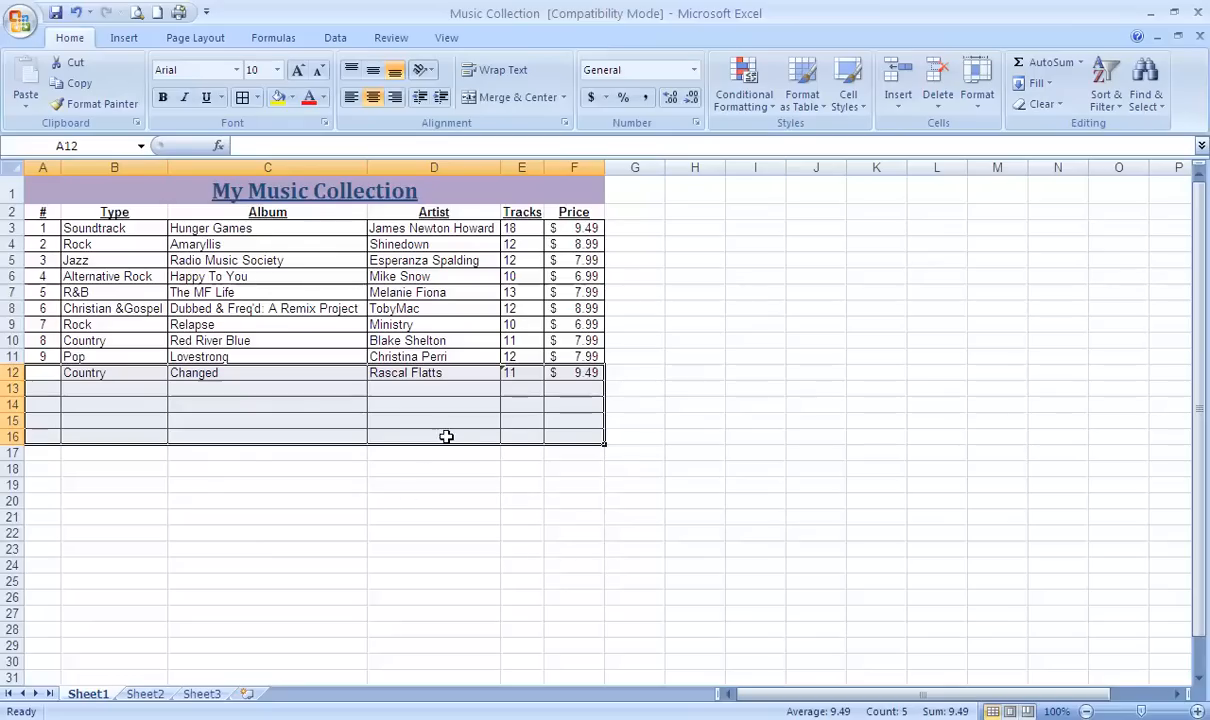
{"action": "left_click", "coordinate": [64, 486]}
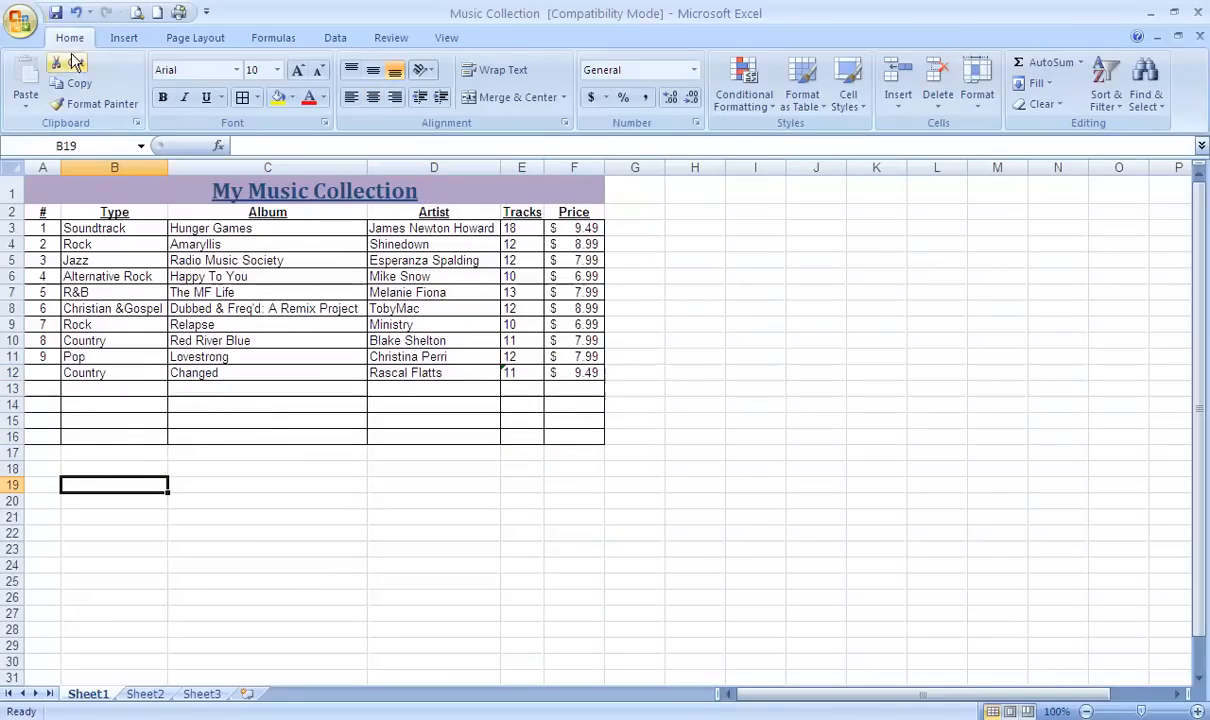
- Try to save the workbook and cancel at the compatibility check
{"action": "left_click", "coordinate": [54, 14]}
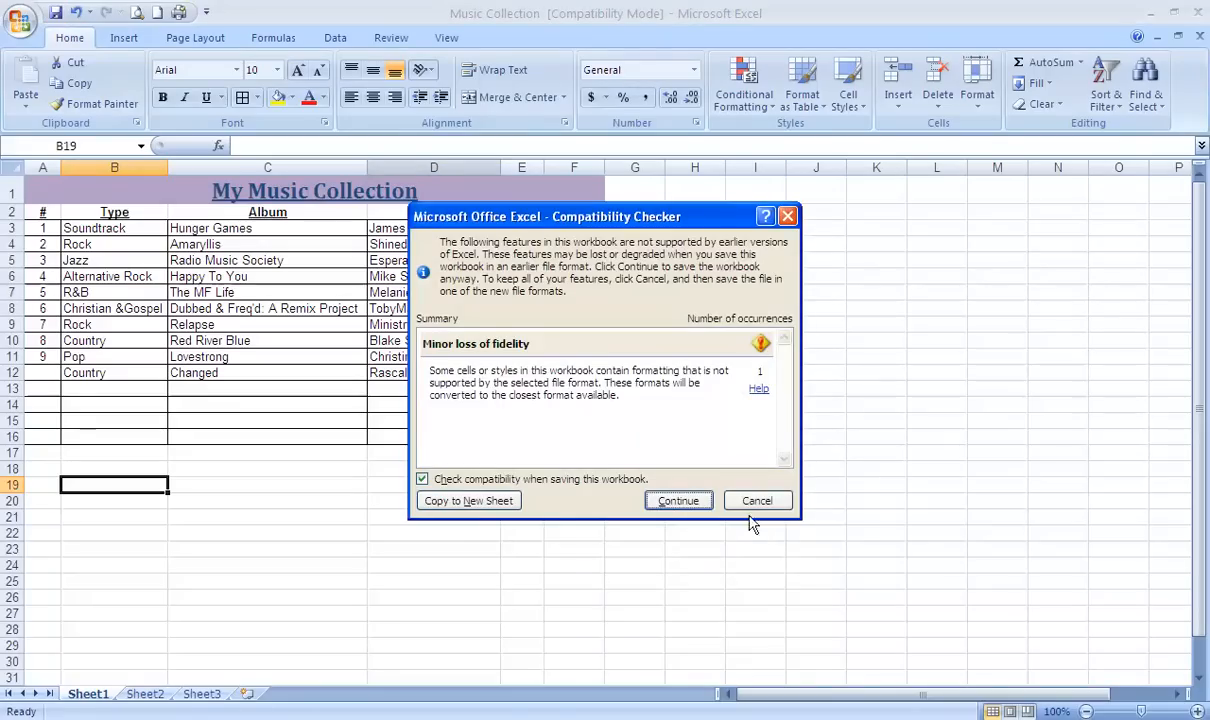
{"action": "left_click", "coordinate": [762, 503]}
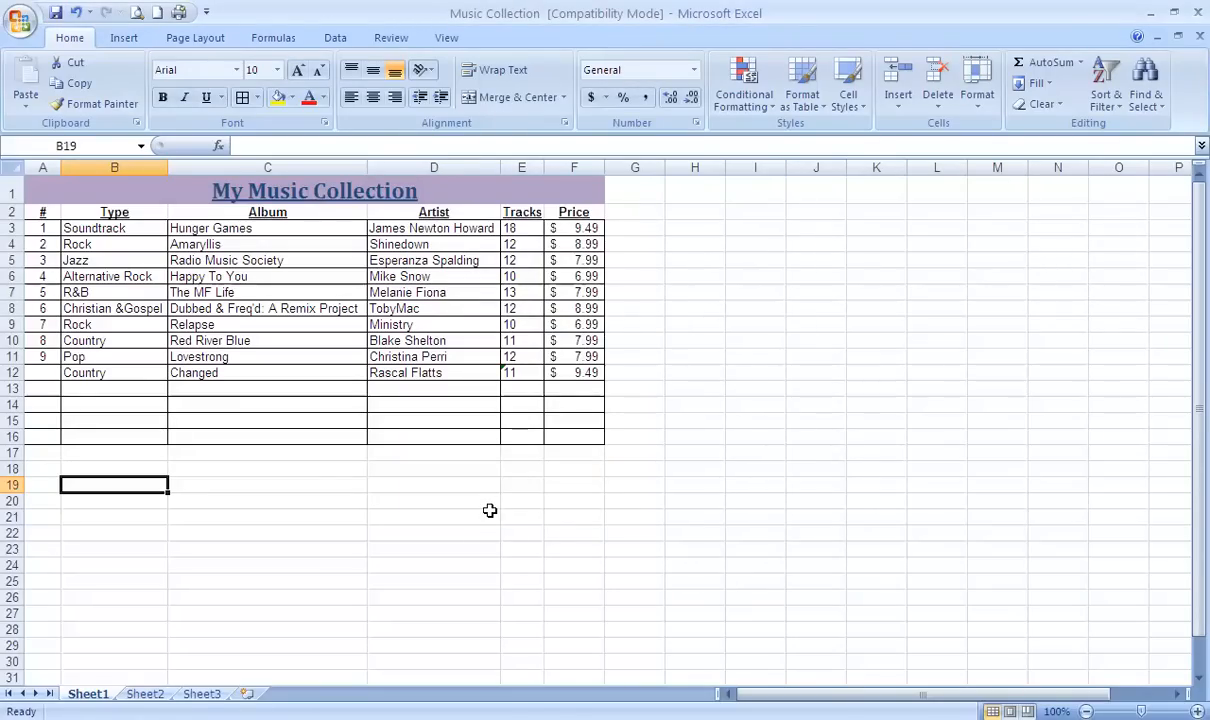